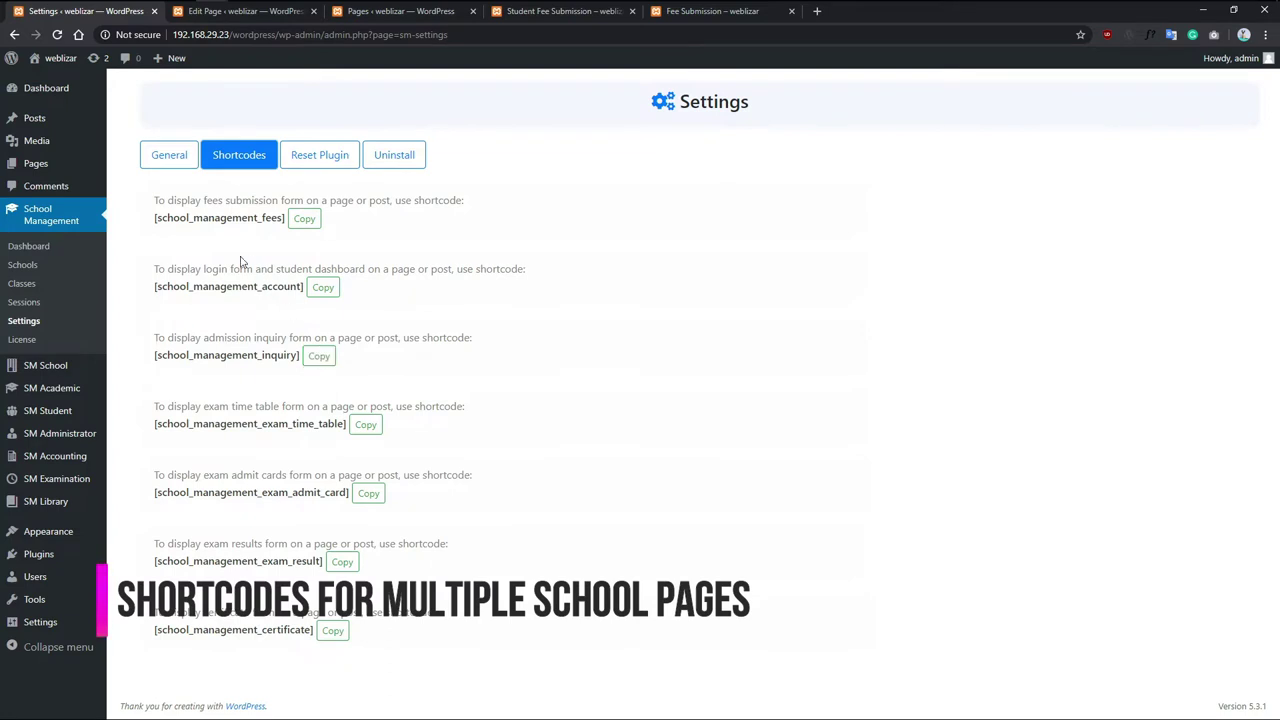
Step: Copy the [school_management_fees] shortcode from the School Management shortcode list
{"action": "left_click_drag", "start_coordinate": [155, 218], "coordinate": [286, 220]}
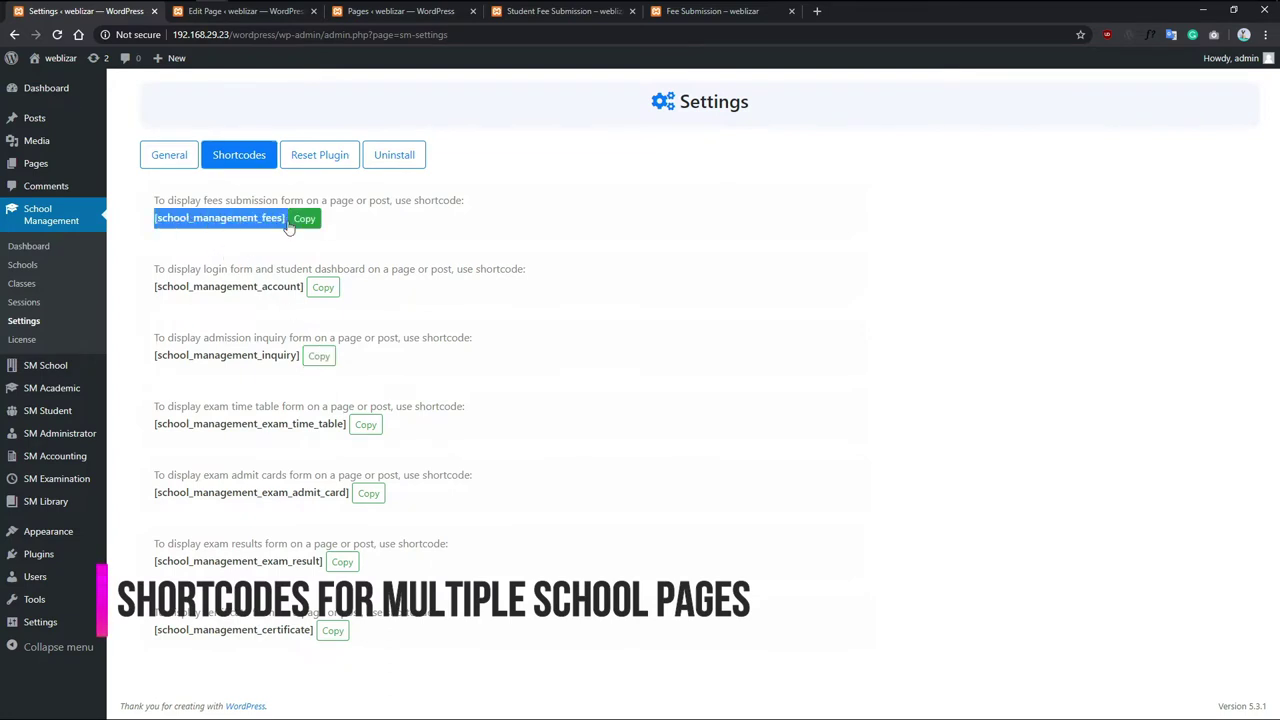
{"action": "left_click", "coordinate": [405, 244]}
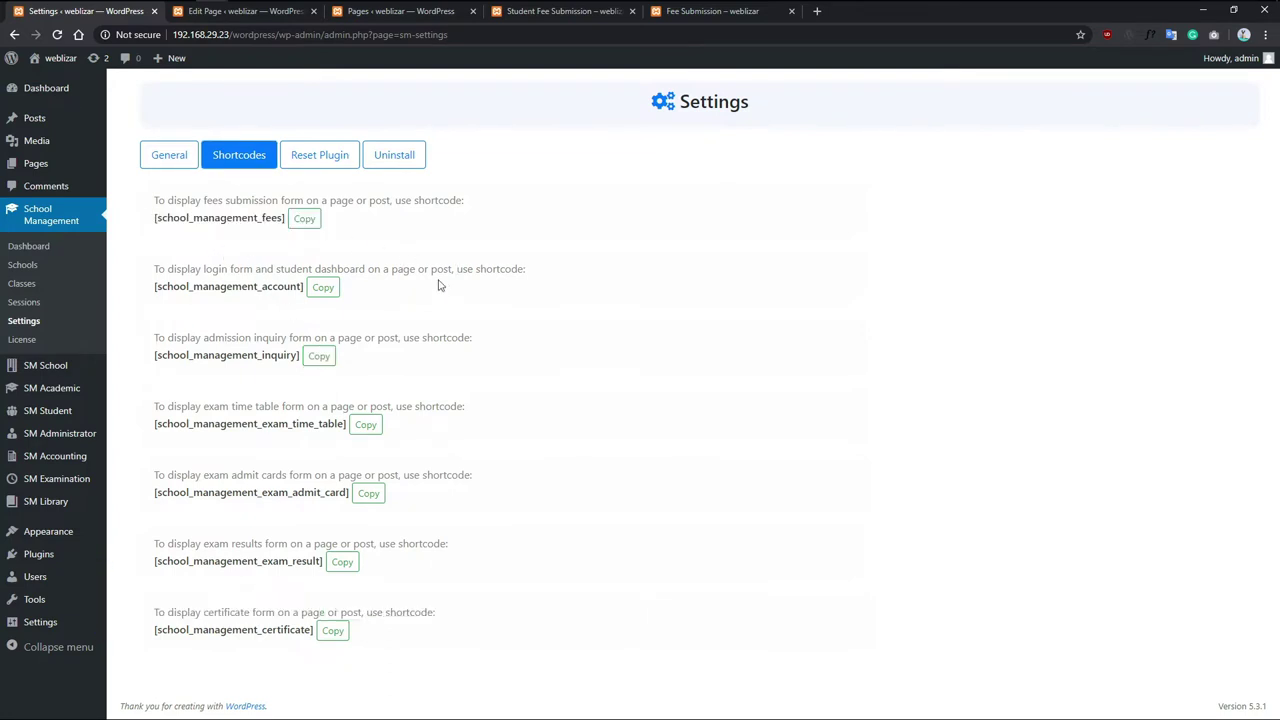
{"action": "left_click", "coordinate": [306, 222]}
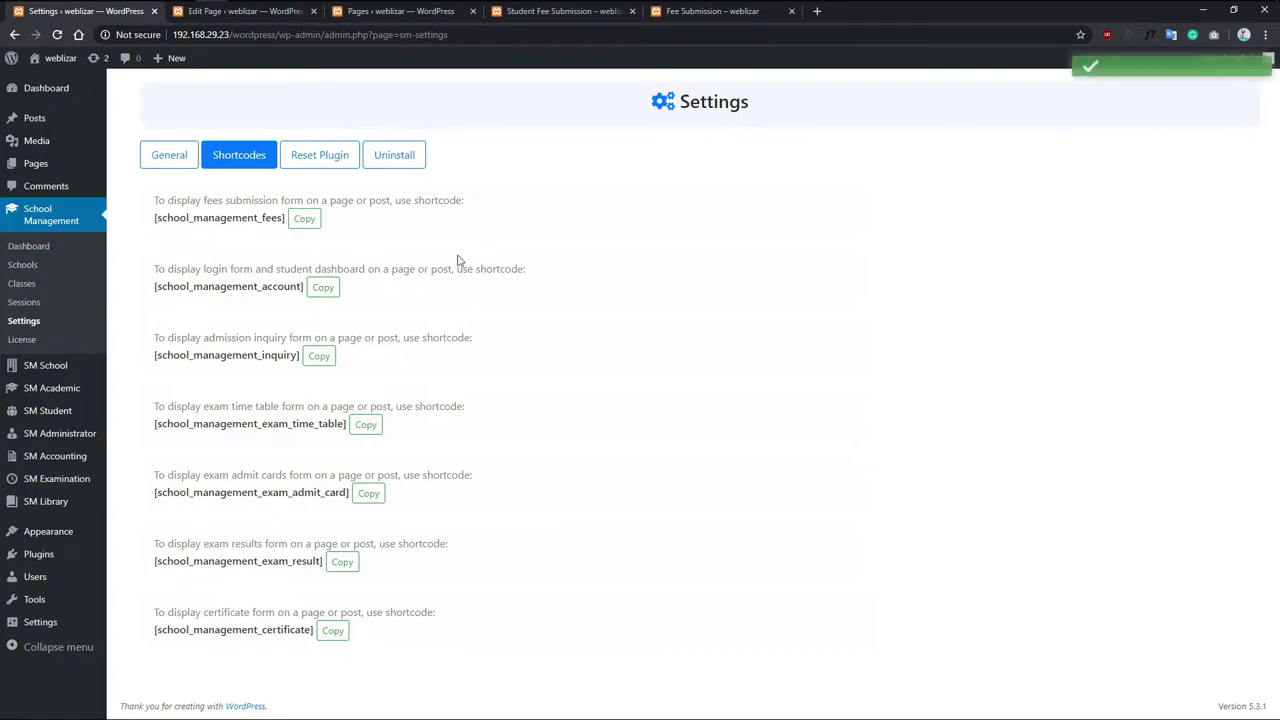
Step: Open the Fee Submission page for editing from All Pages
{"action": "mouse_move", "coordinate": [49, 175]}
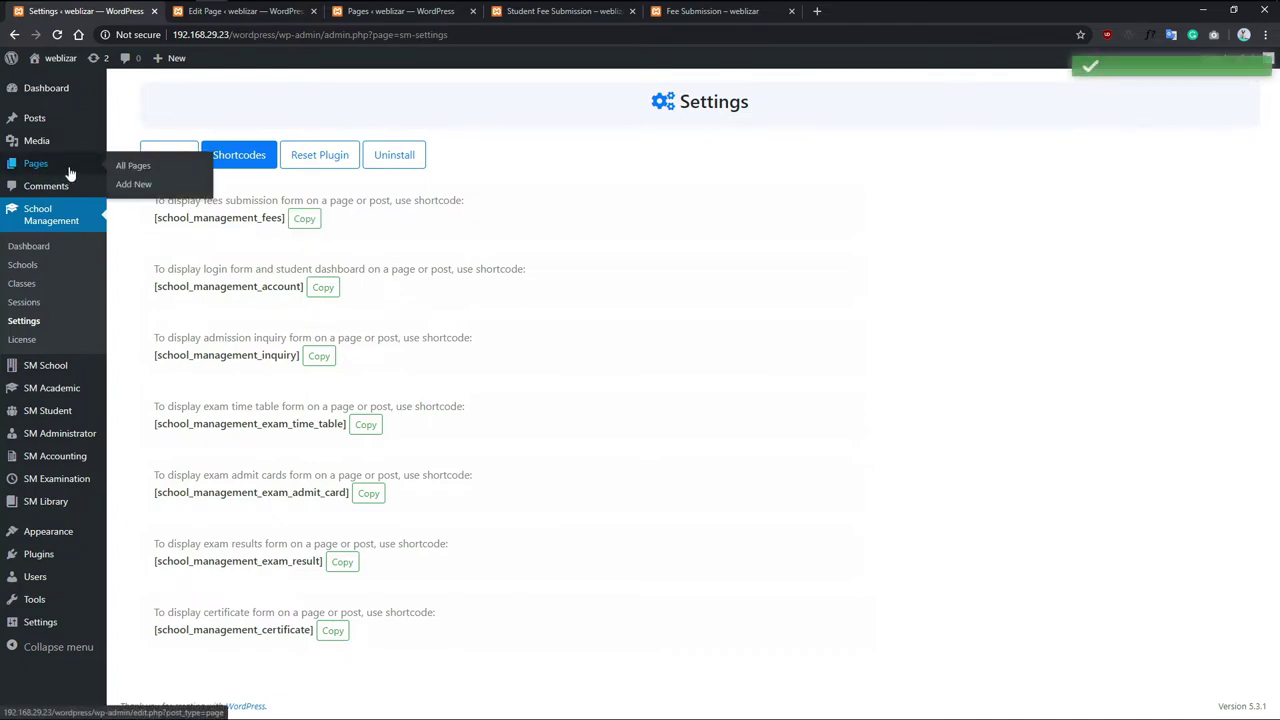
{"action": "left_click", "coordinate": [130, 168]}
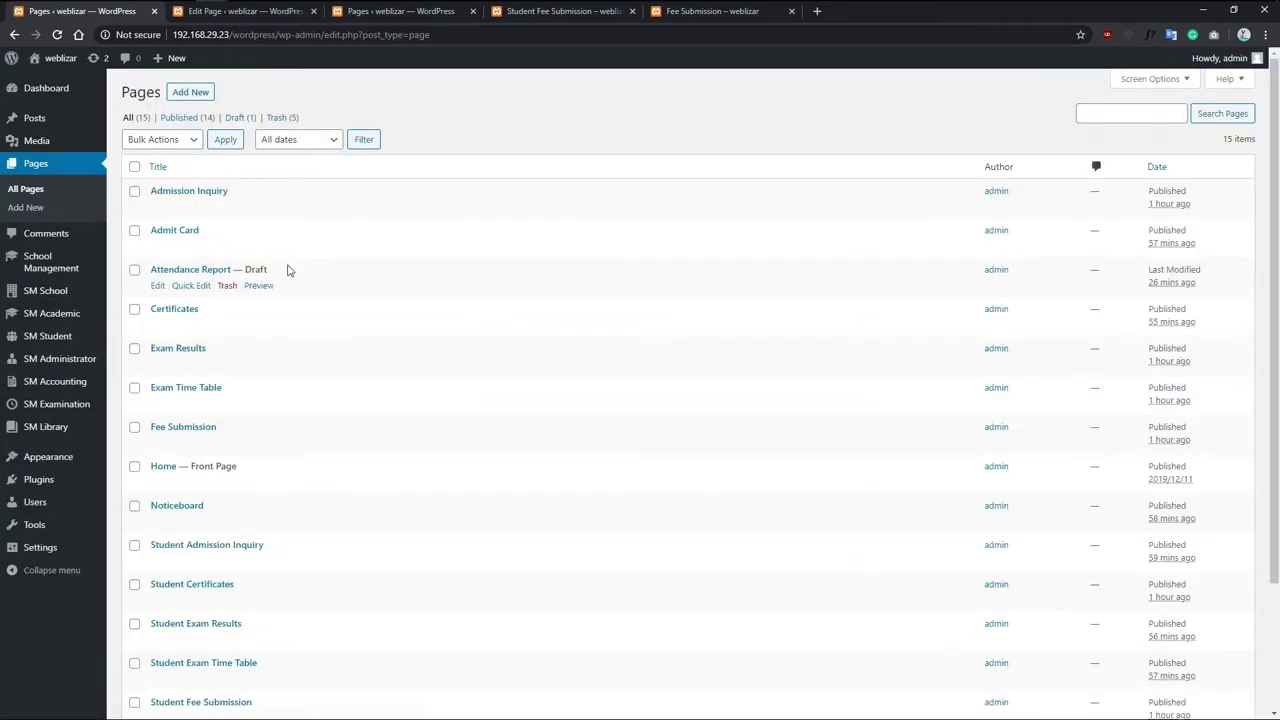
{"action": "scroll", "coordinate": [295, 275], "scroll_direction": "down", "scroll_amount": 2}
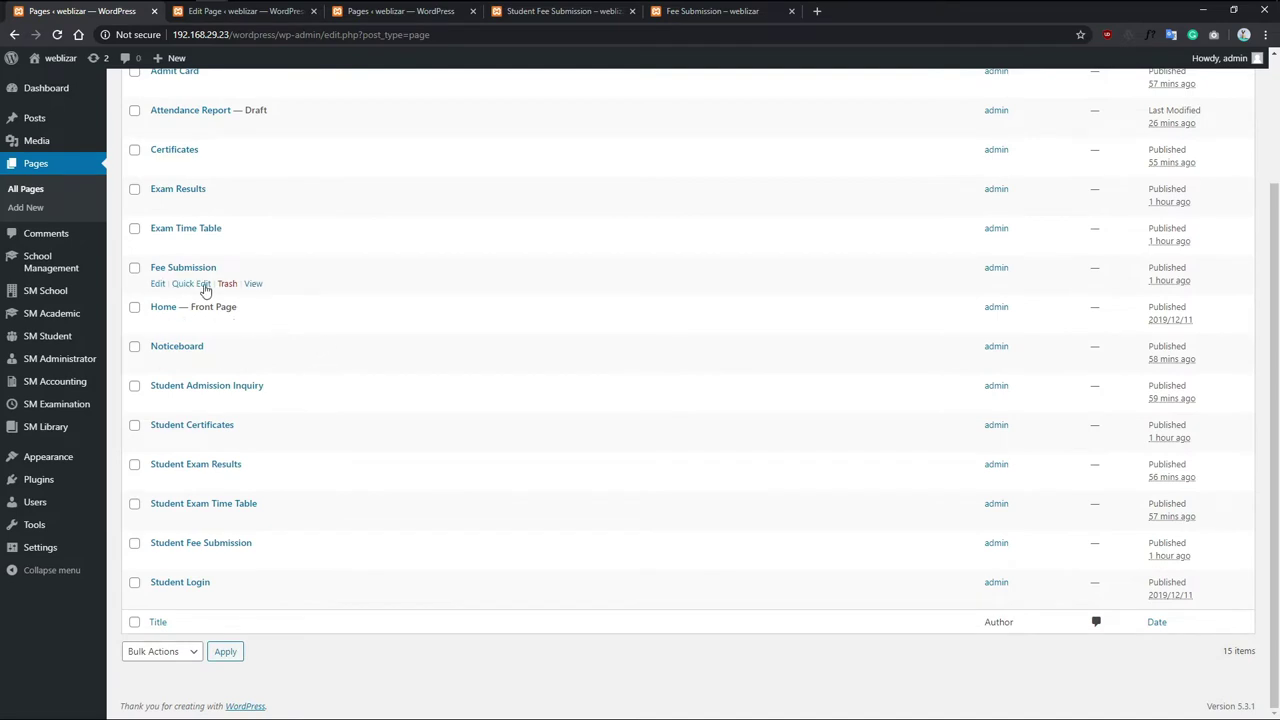
{"action": "left_click", "coordinate": [157, 285]}
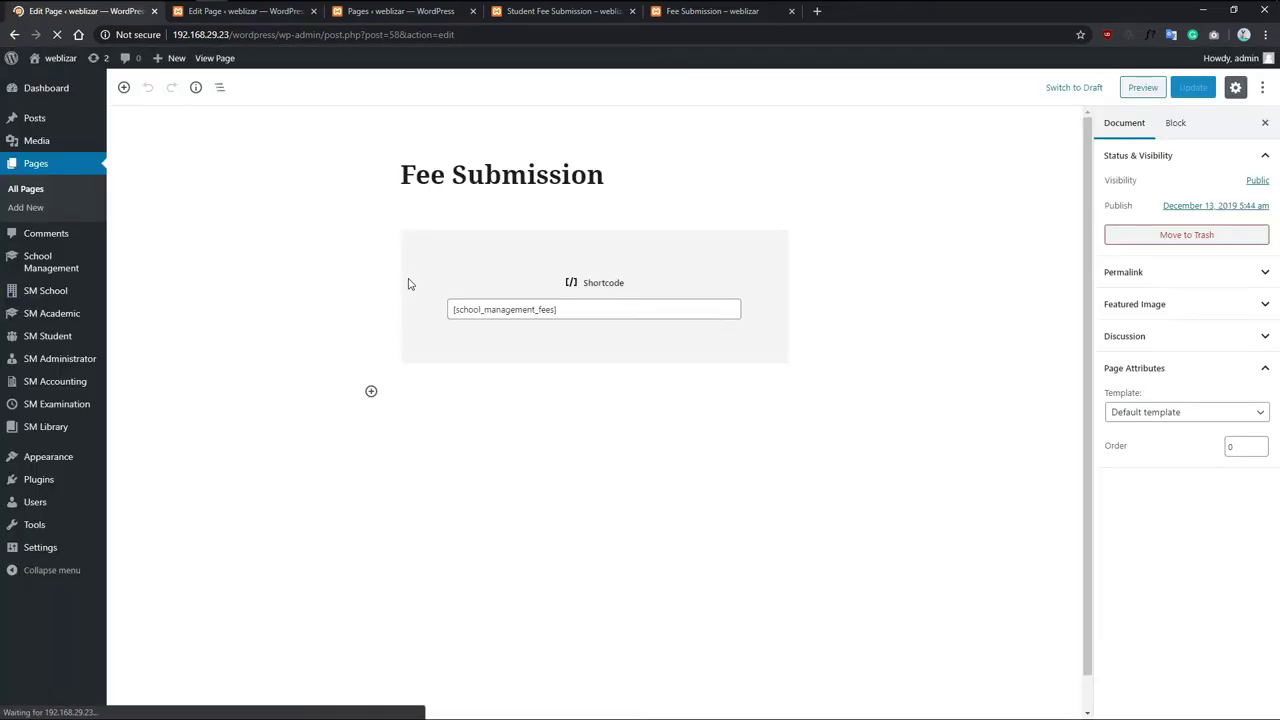
Step: Check the page's [school_management_fees] shortcode block and preview the page
{"action": "left_click", "coordinate": [583, 310]}
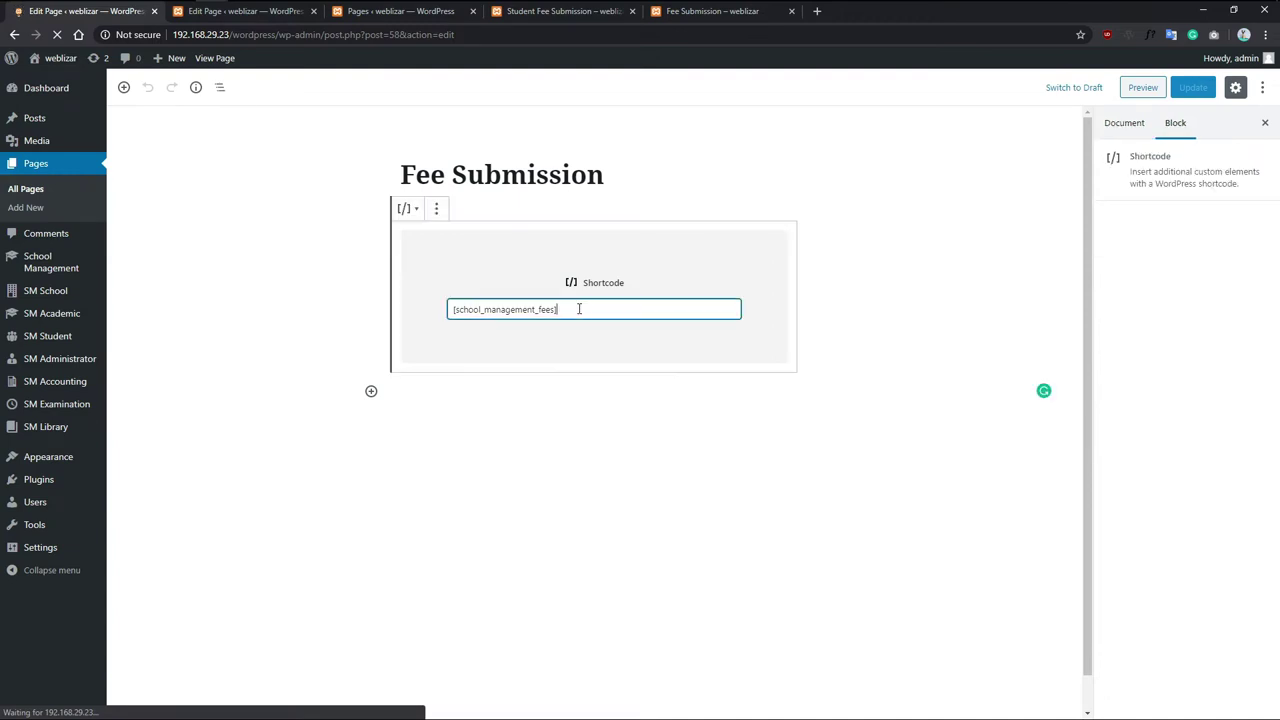
{"action": "left_click_drag", "start_coordinate": [582, 309], "coordinate": [452, 310]}
{"action": "left_click", "coordinate": [601, 312]}
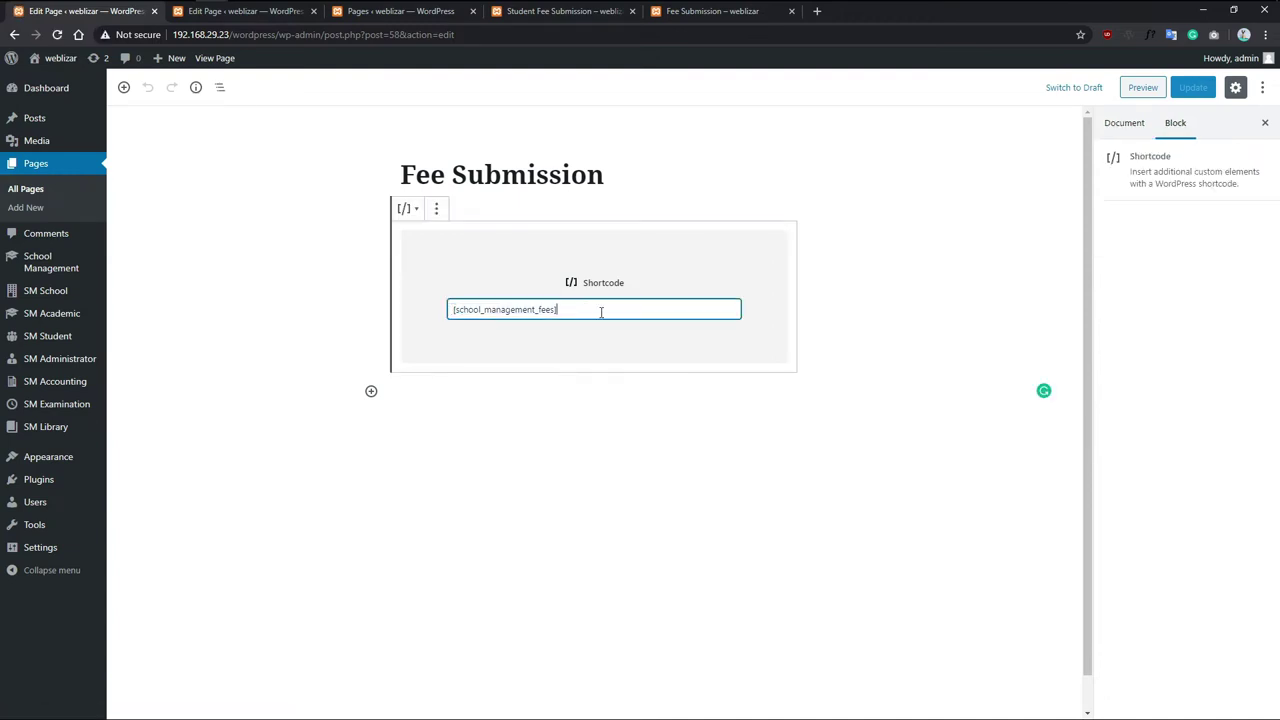
{"action": "left_click", "coordinate": [1143, 87]}
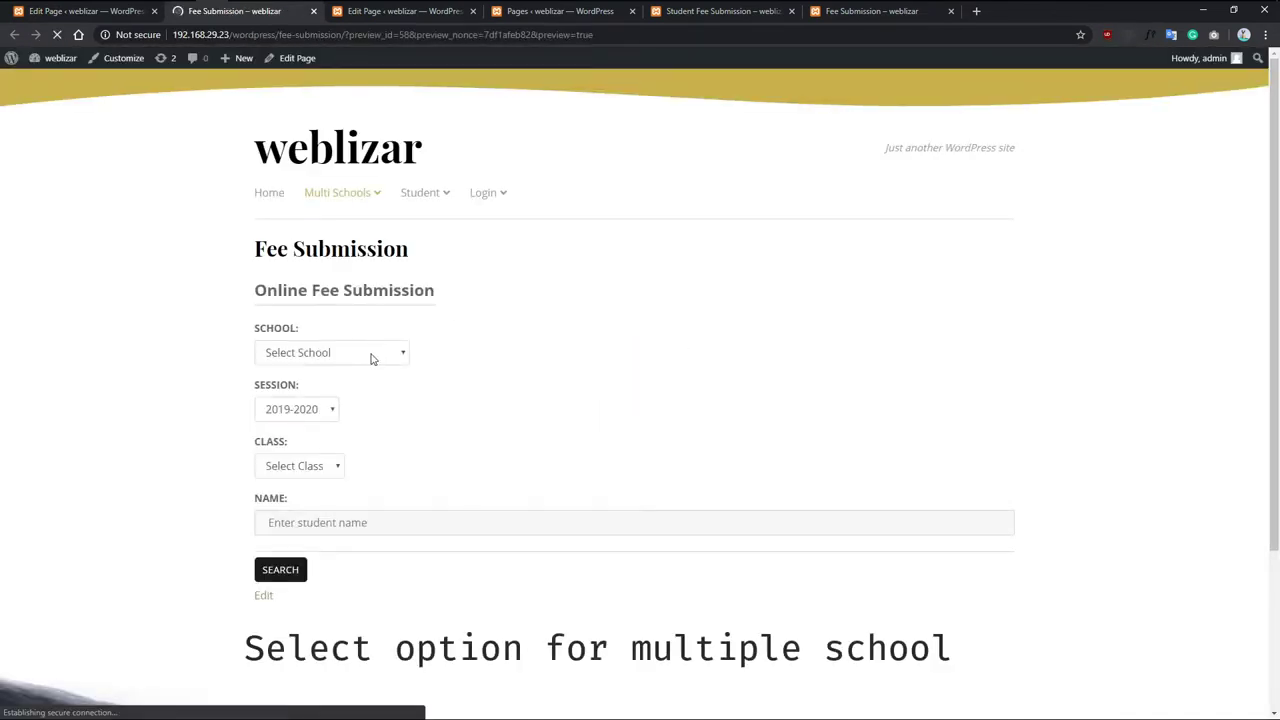
Step: In the fee form, choose St. John's Primary School, session 2019-2020 and class 2nd
{"action": "left_click", "coordinate": [370, 353]}
{"action": "left_click", "coordinate": [355, 389]}
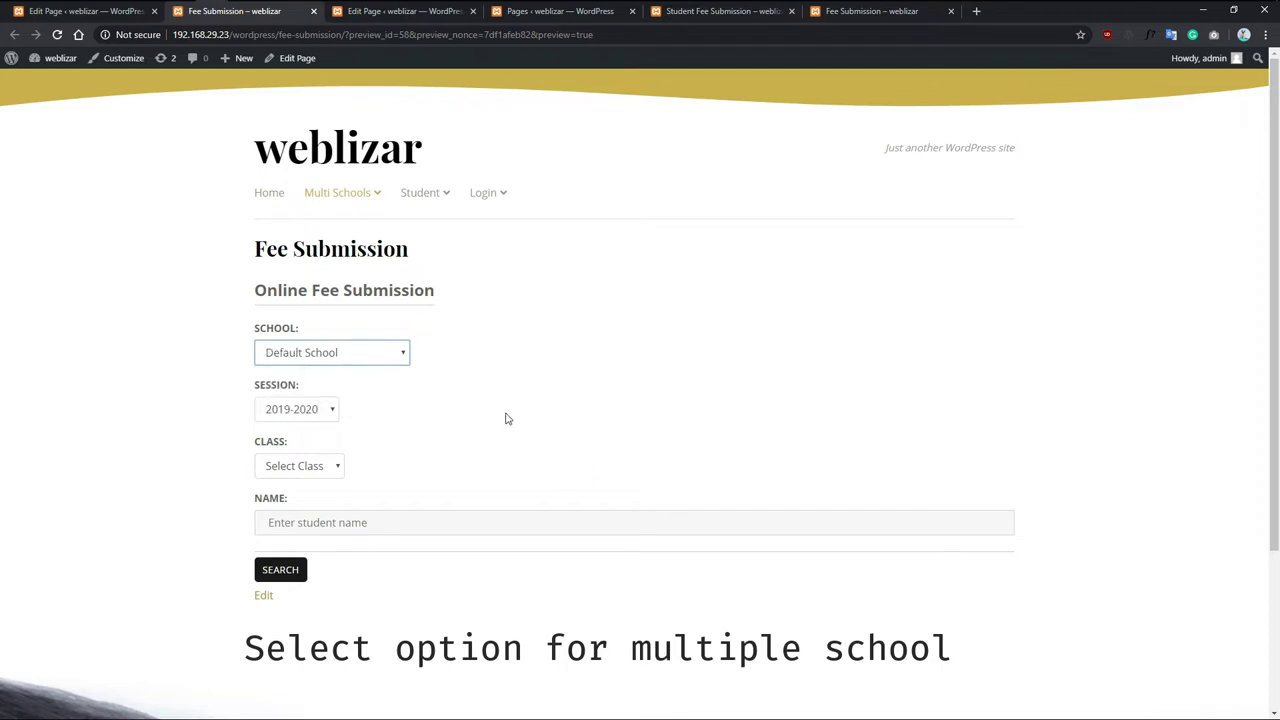
{"action": "left_click", "coordinate": [386, 361]}
{"action": "left_click", "coordinate": [363, 404]}
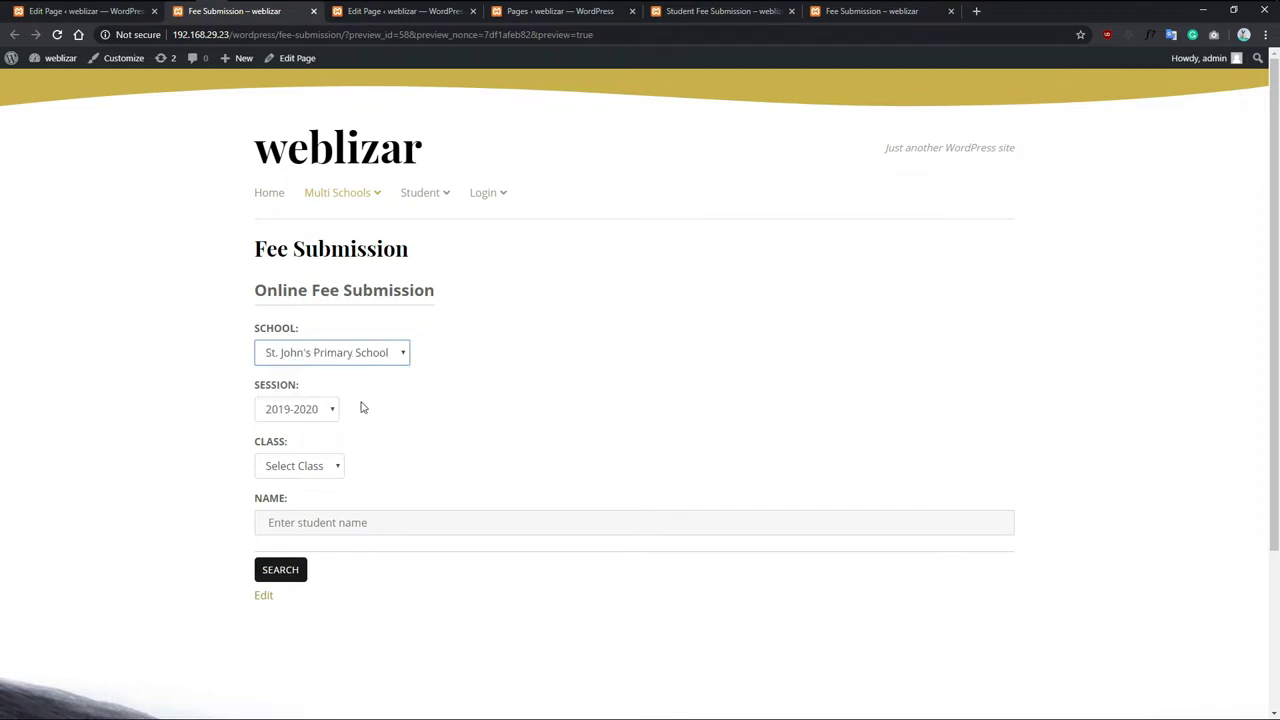
{"action": "left_click", "coordinate": [319, 409]}
{"action": "left_click", "coordinate": [332, 410]}
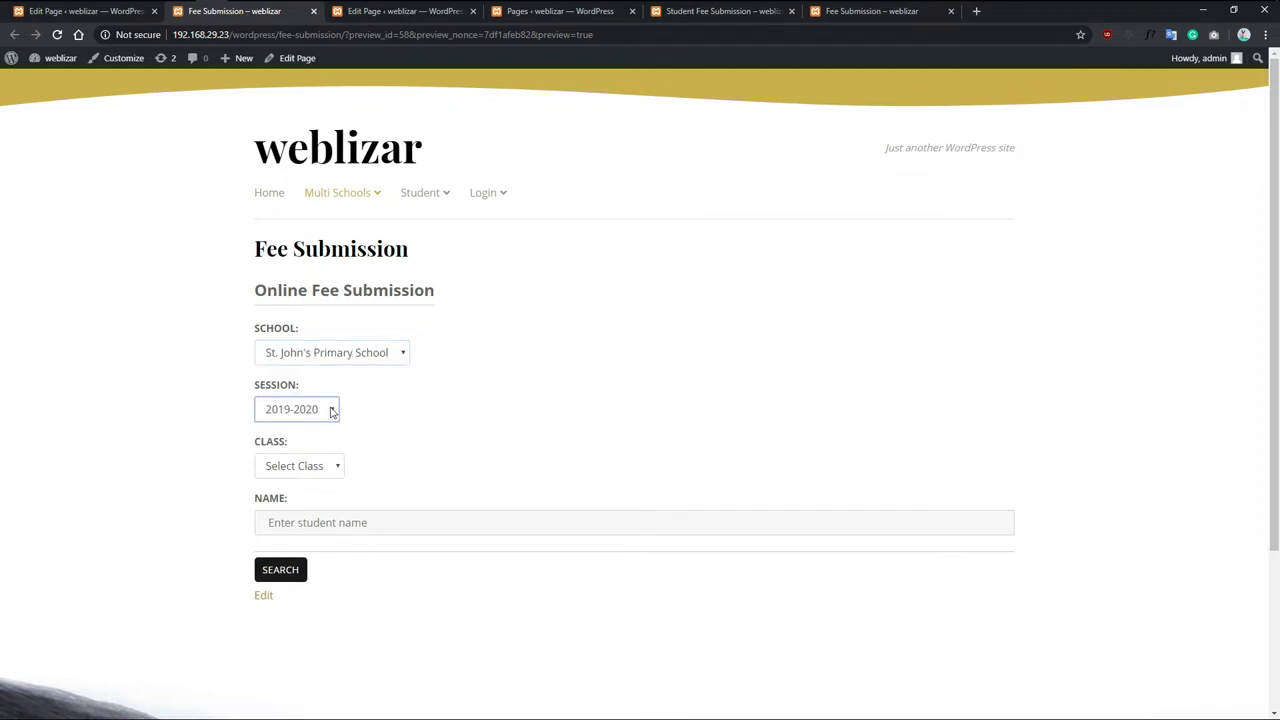
{"action": "left_click", "coordinate": [336, 467]}
{"action": "left_click", "coordinate": [303, 517]}
Step: Search for the student by name, view their fee invoices, then return to the page editor
{"action": "left_click", "coordinate": [322, 523]}
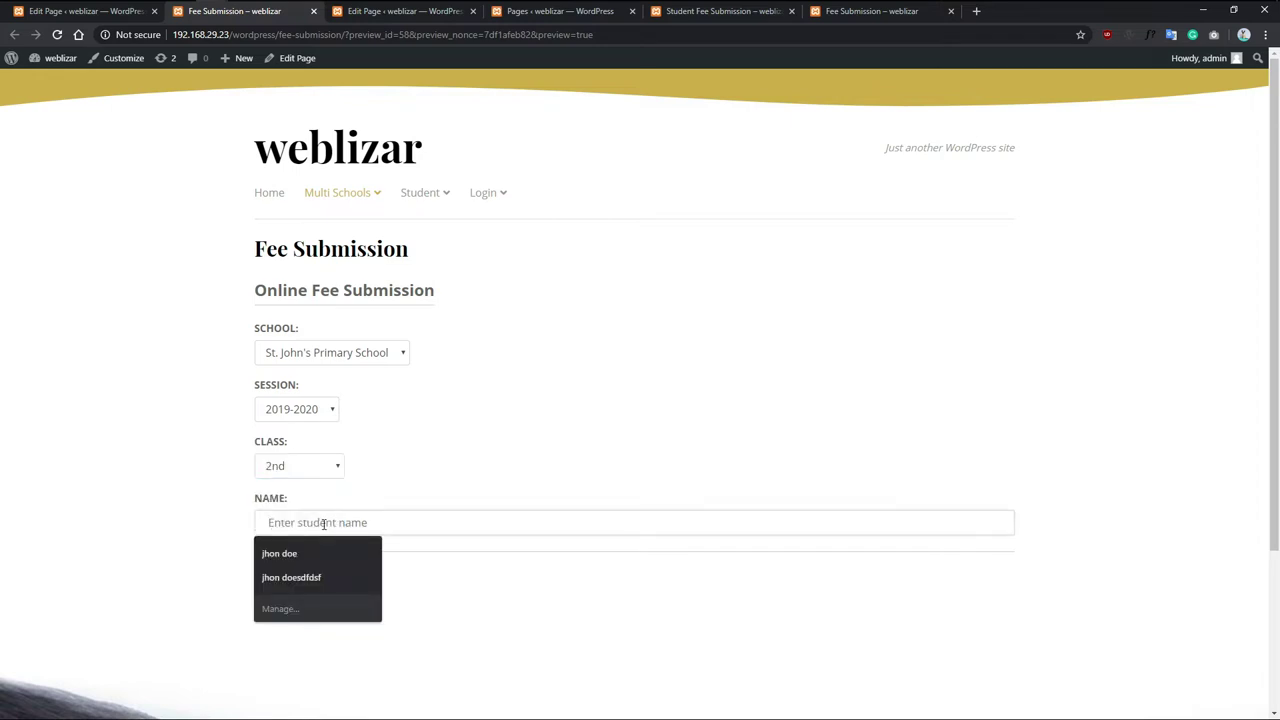
{"action": "type", "text": "jhon"}
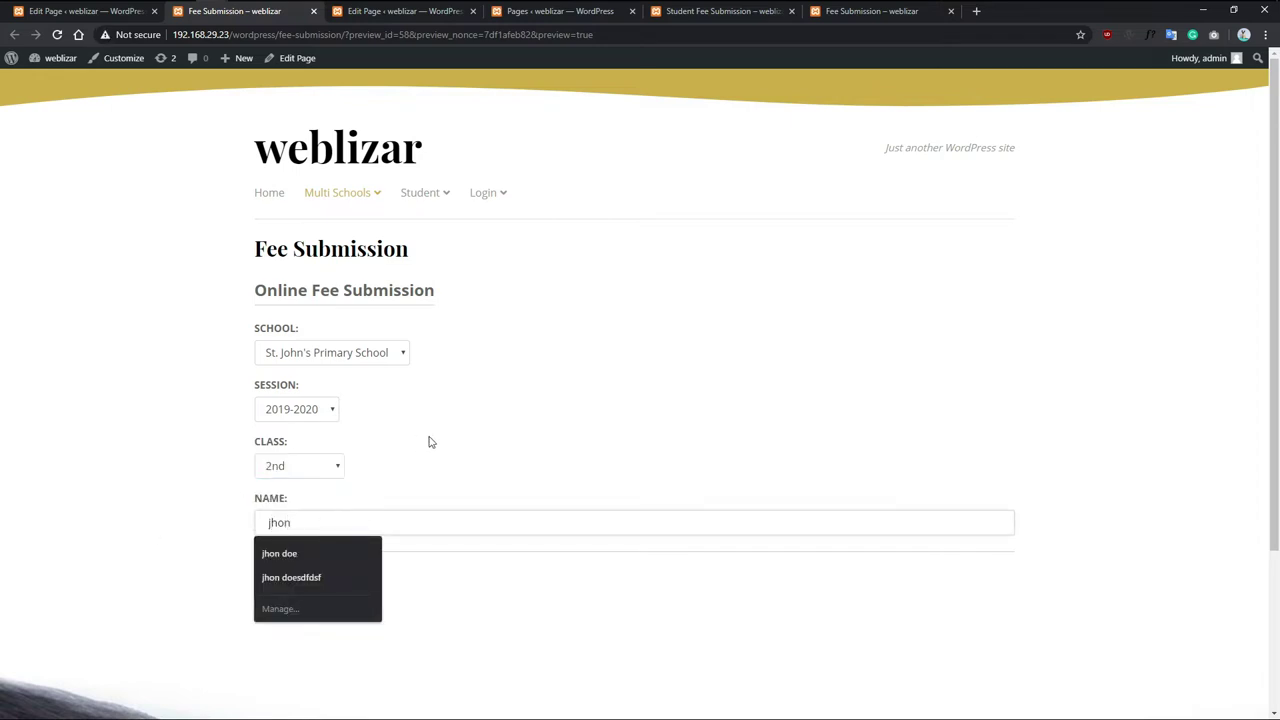
{"action": "left_click", "coordinate": [430, 442]}
{"action": "left_click", "coordinate": [280, 569]}
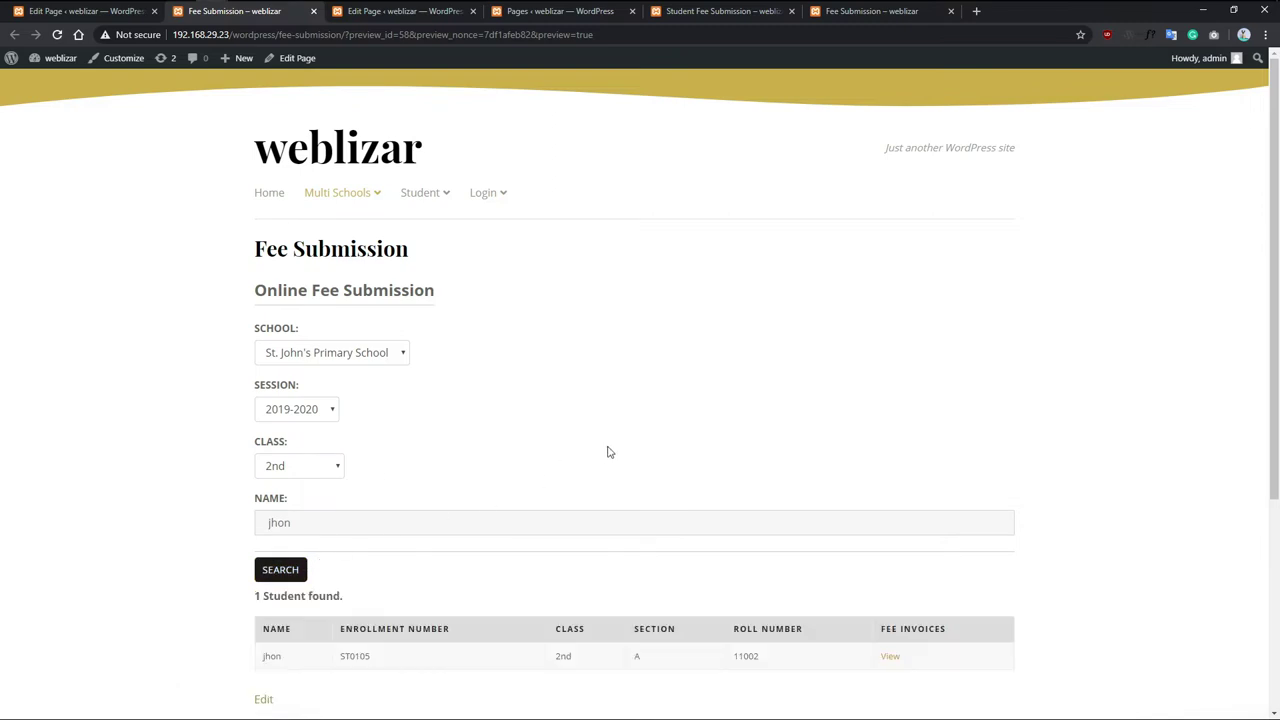
{"action": "scroll", "coordinate": [610, 452], "scroll_direction": "down", "scroll_amount": 3}
{"action": "left_click", "coordinate": [891, 338]}
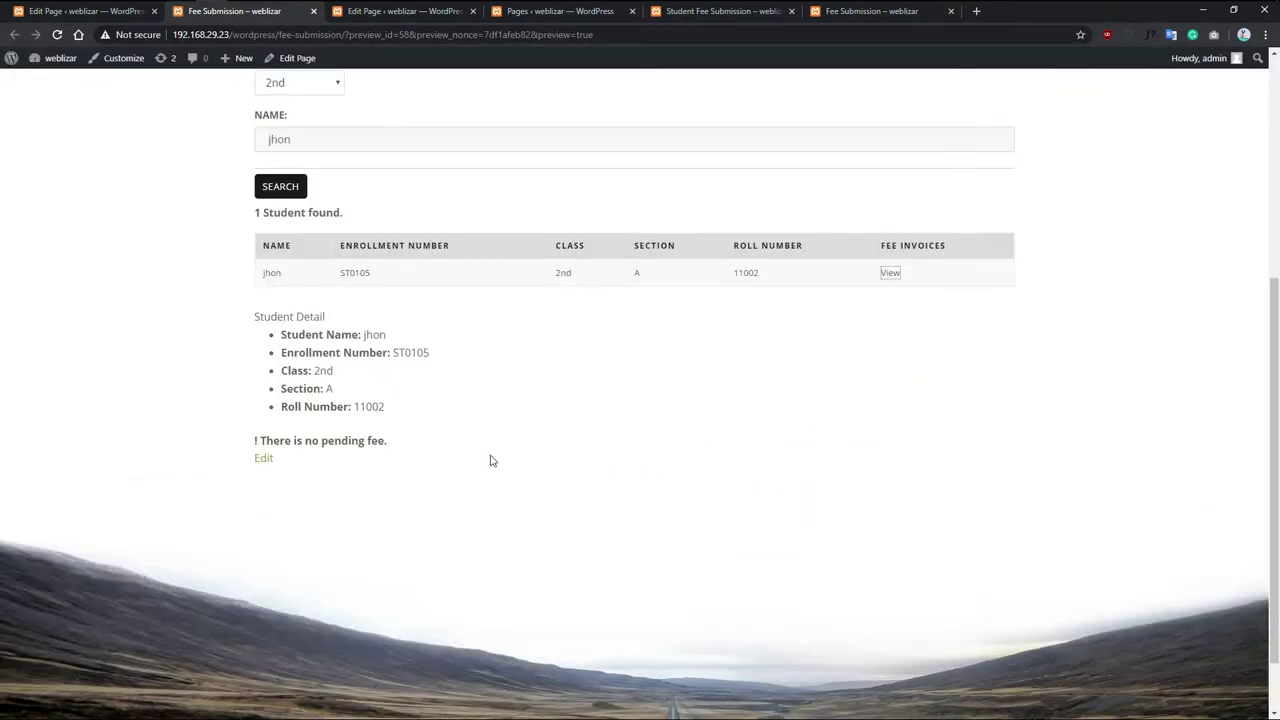
{"action": "left_click_drag", "start_coordinate": [357, 388], "coordinate": [551, 451]}
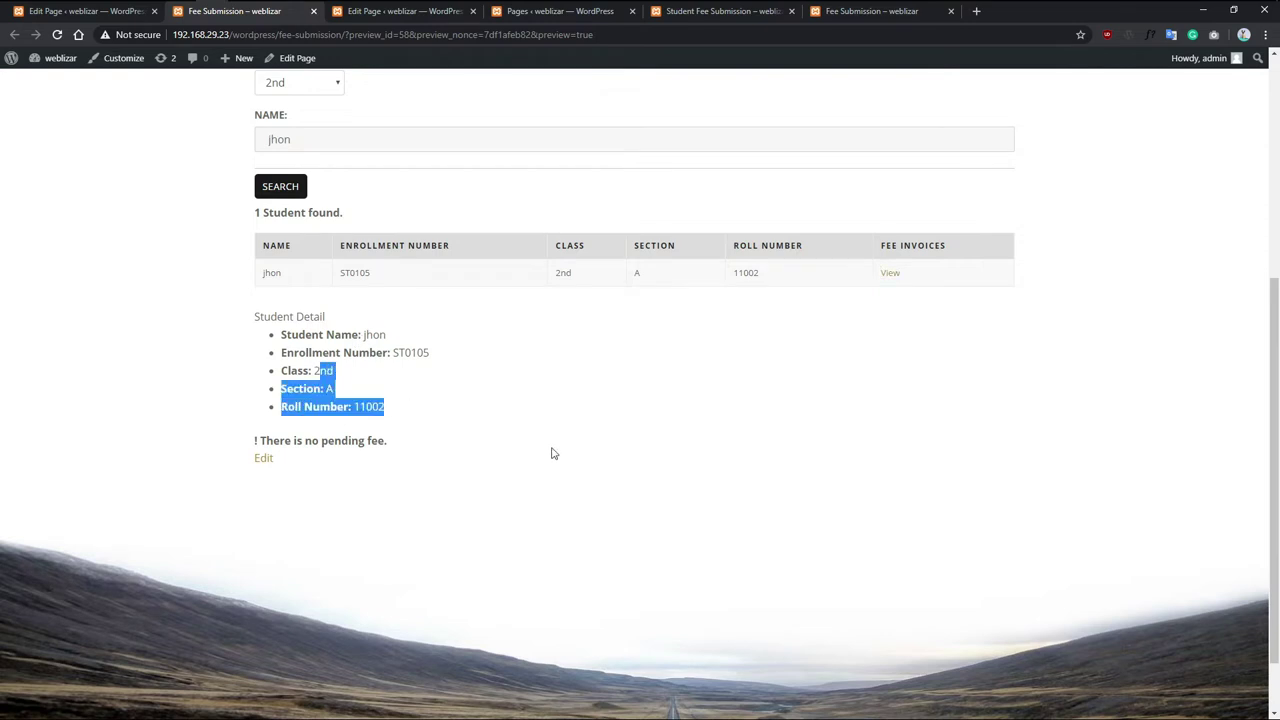
{"action": "scroll", "coordinate": [353, 331], "scroll_direction": "up", "scroll_amount": 5}
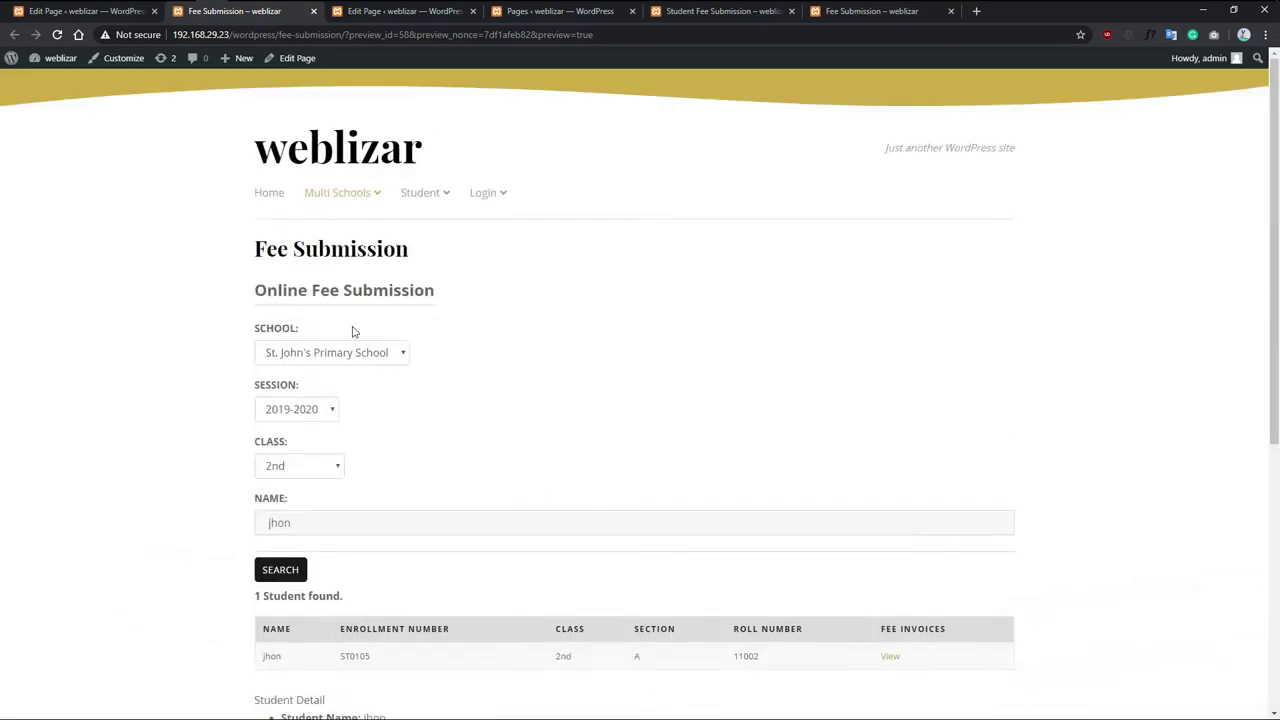
{"action": "left_click", "coordinate": [120, 11]}
Step: Go to the Shortcodes tab of School Management Settings
{"action": "mouse_move", "coordinate": [46, 270]}
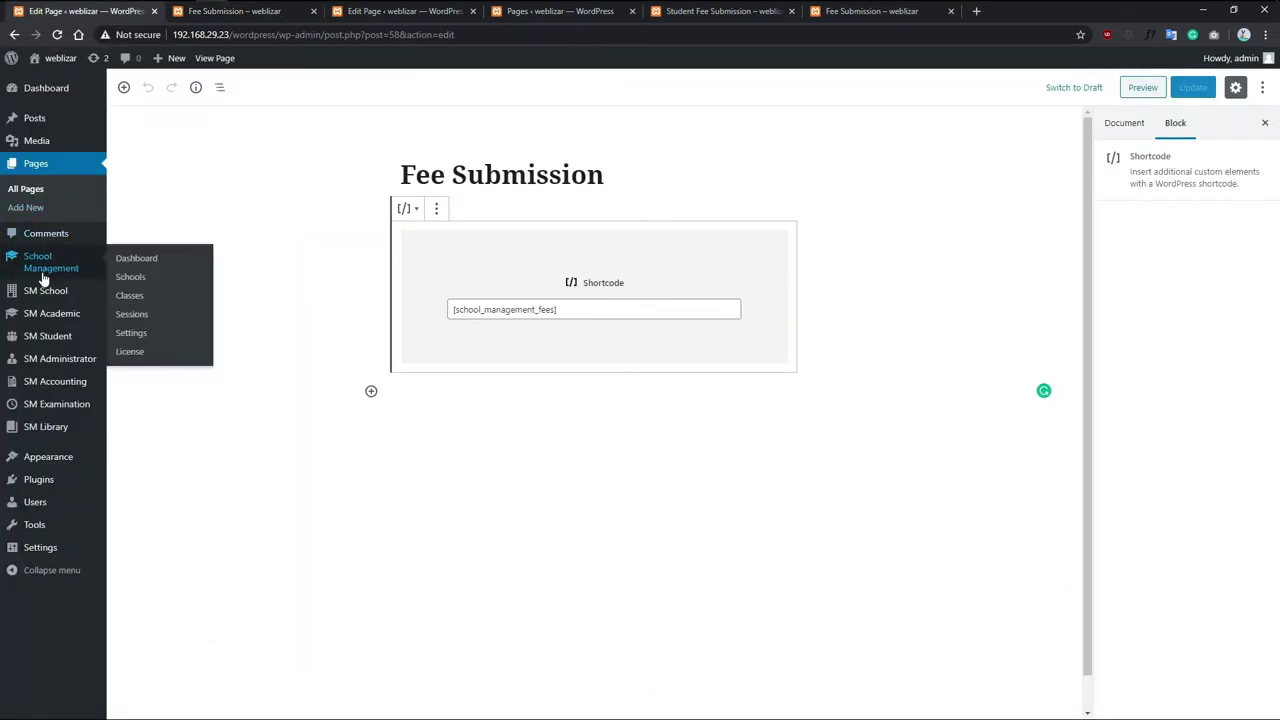
{"action": "left_click", "coordinate": [203, 338]}
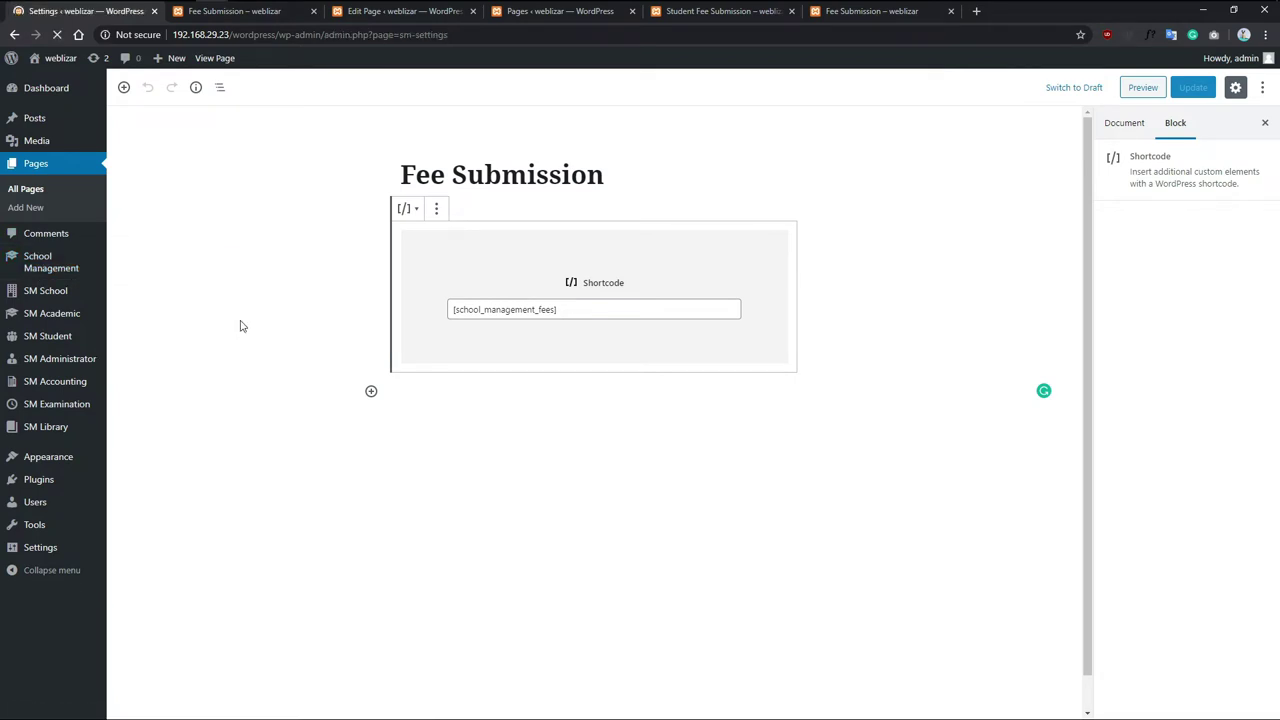
{"action": "left_click", "coordinate": [238, 156]}
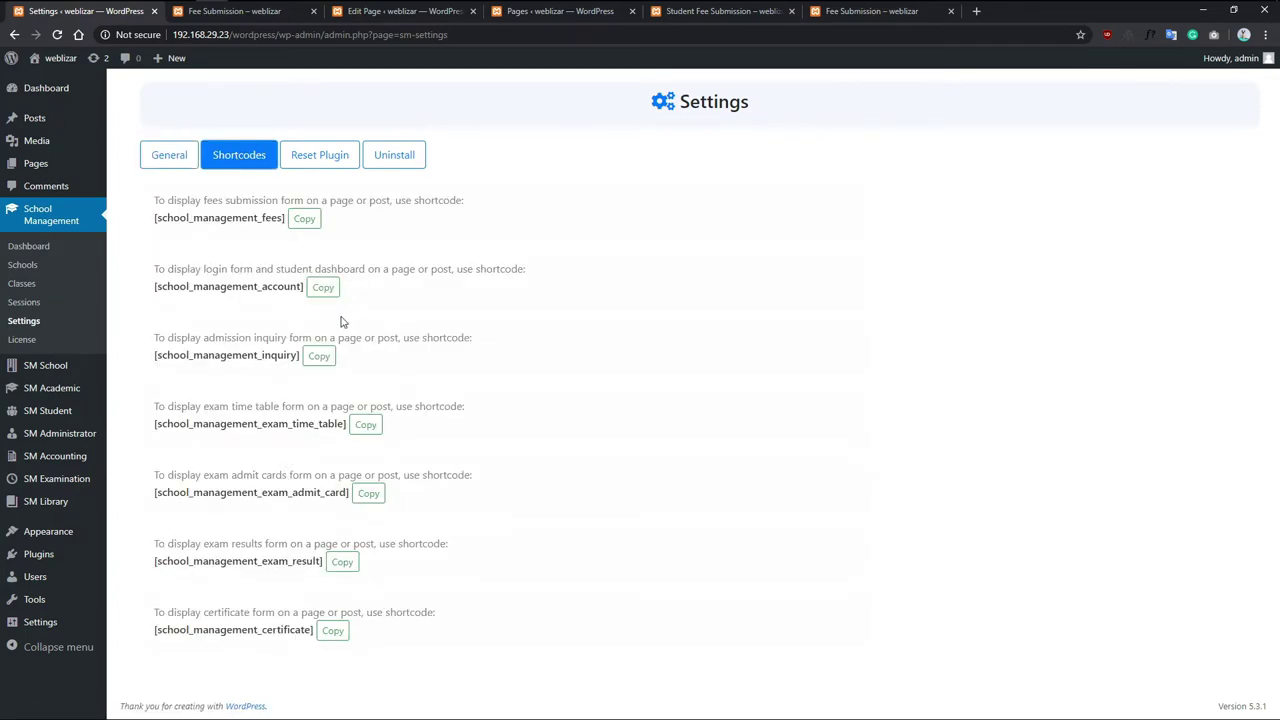
Step: Copy the [school_management_exam_result] shortcode to the clipboard
{"action": "left_click", "coordinate": [321, 290]}
{"action": "left_click_drag", "start_coordinate": [152, 289], "coordinate": [305, 288]}
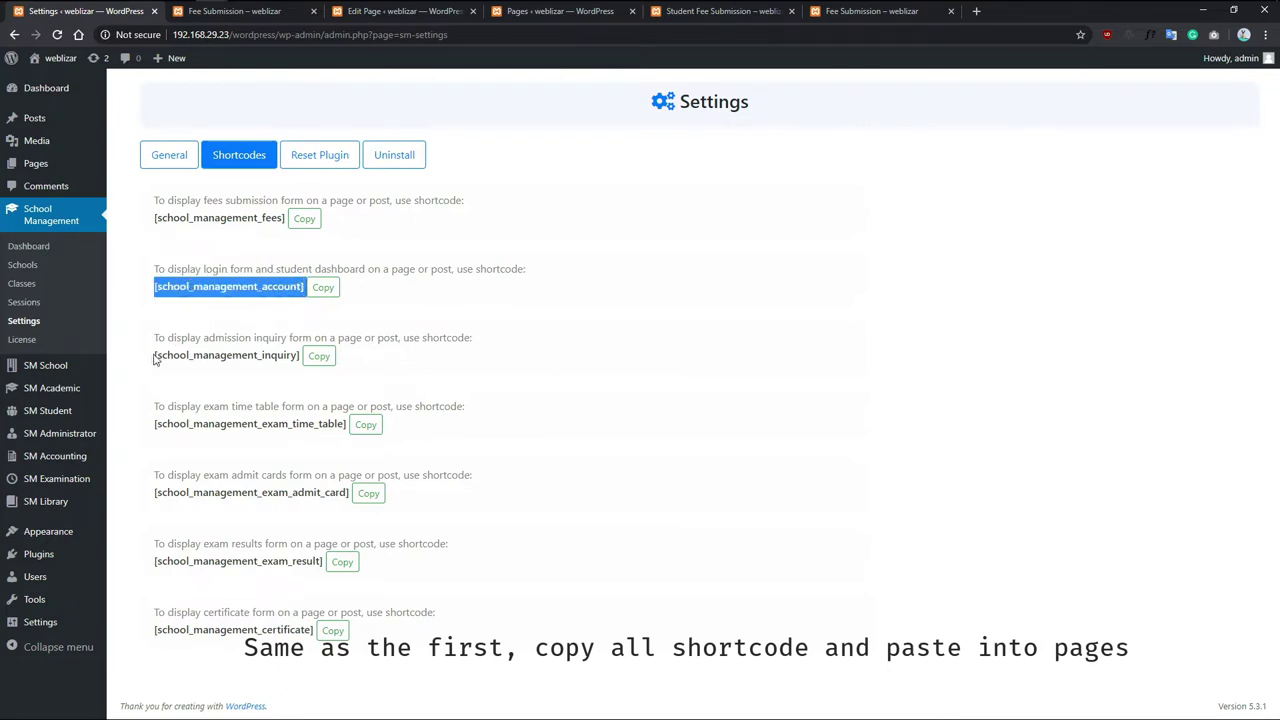
{"action": "left_click_drag", "start_coordinate": [152, 424], "coordinate": [349, 424]}
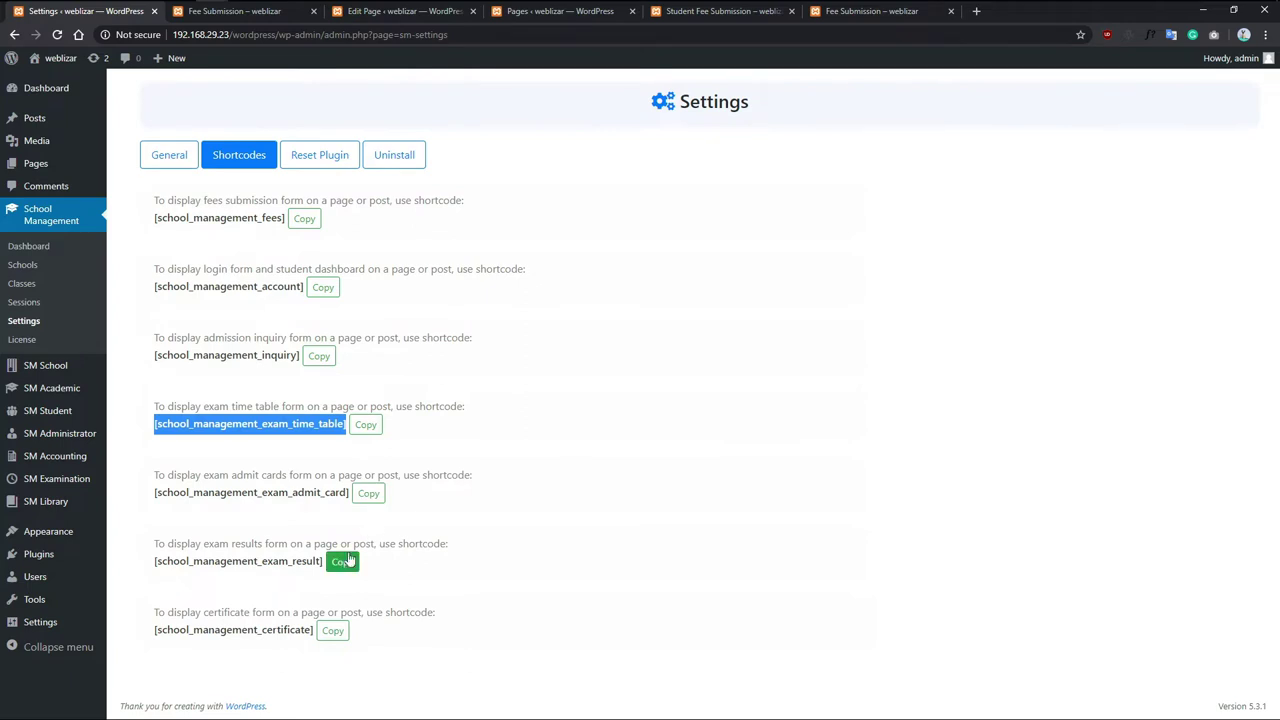
{"action": "left_click", "coordinate": [365, 424]}
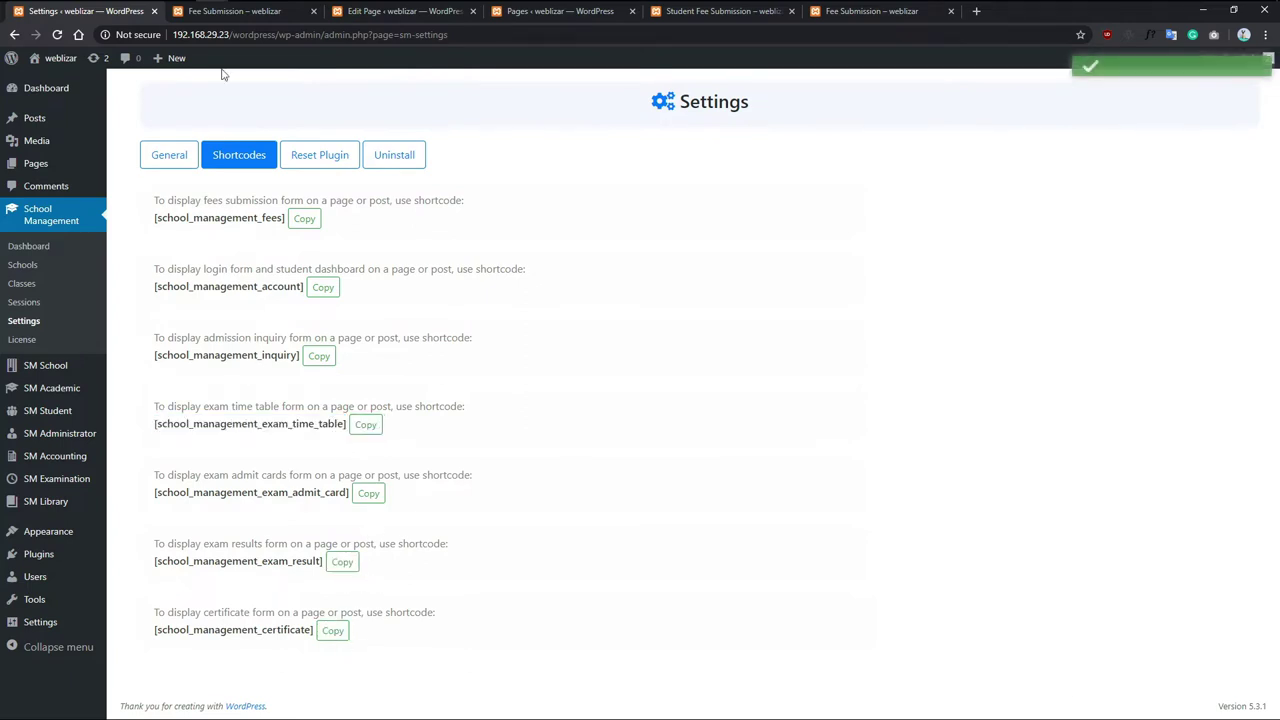
{"action": "left_click", "coordinate": [233, 11]}
{"action": "left_click", "coordinate": [128, 14]}
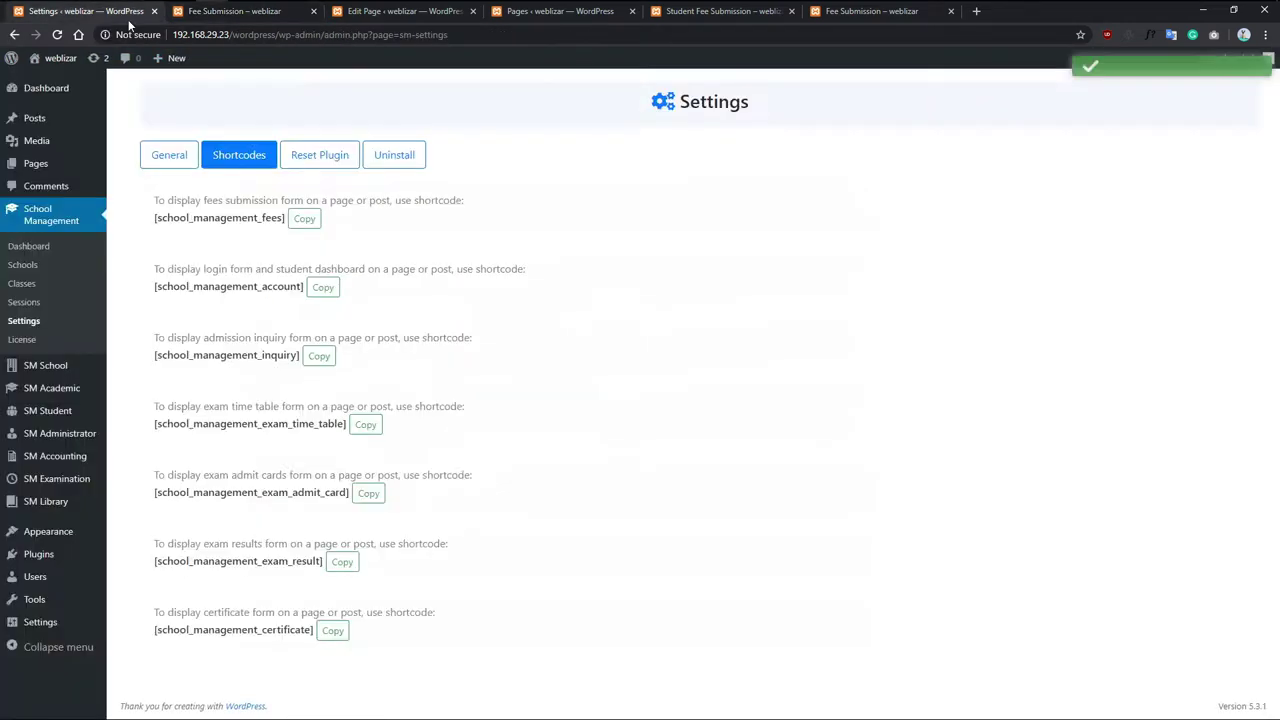
Step: Edit the Exam Time Table page, check its [school_management_exam_time_table] block, and preview it
{"action": "middle_click", "coordinate": [36, 163]}
{"action": "left_click", "coordinate": [385, 11]}
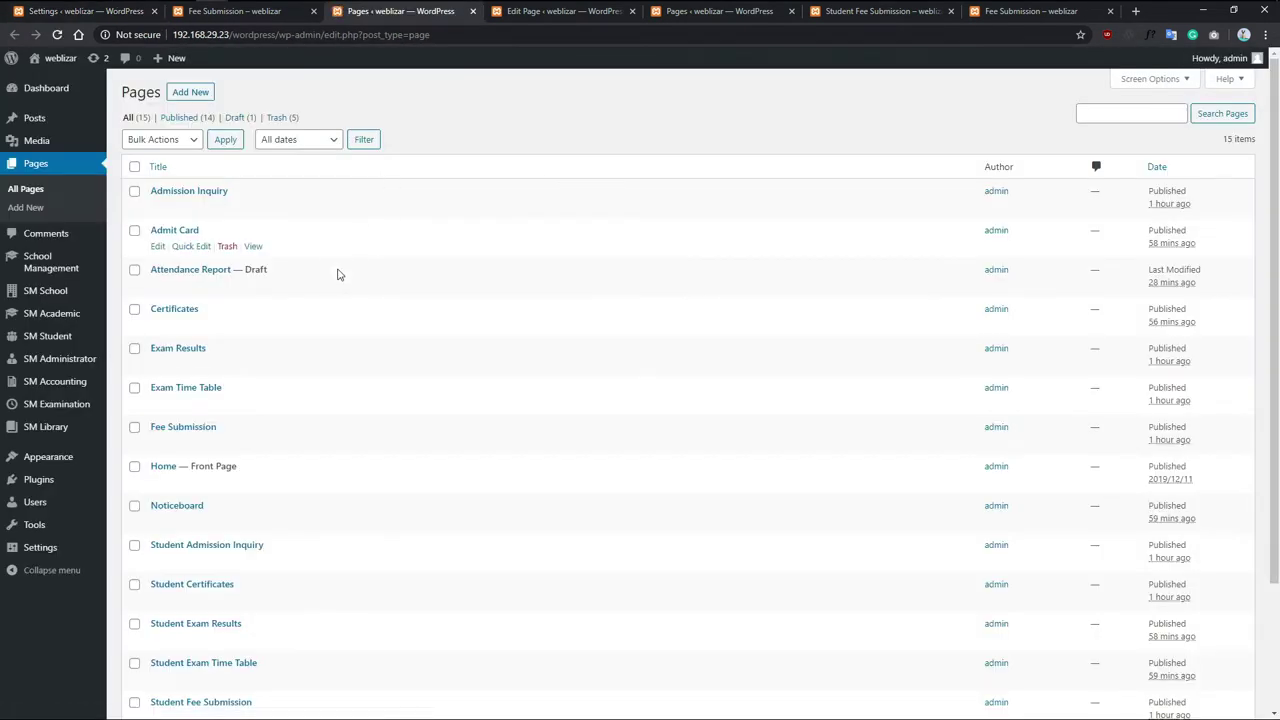
{"action": "left_click", "coordinate": [158, 403]}
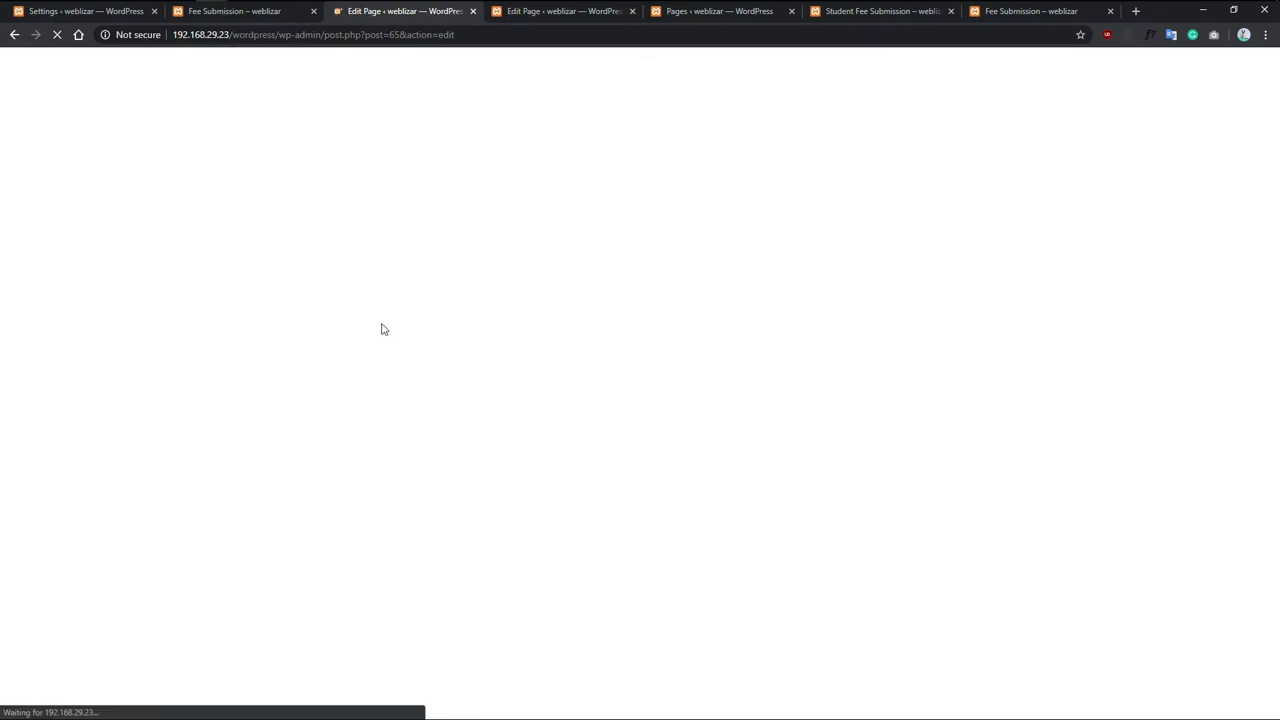
{"action": "left_click_drag", "start_coordinate": [623, 309], "coordinate": [441, 314]}
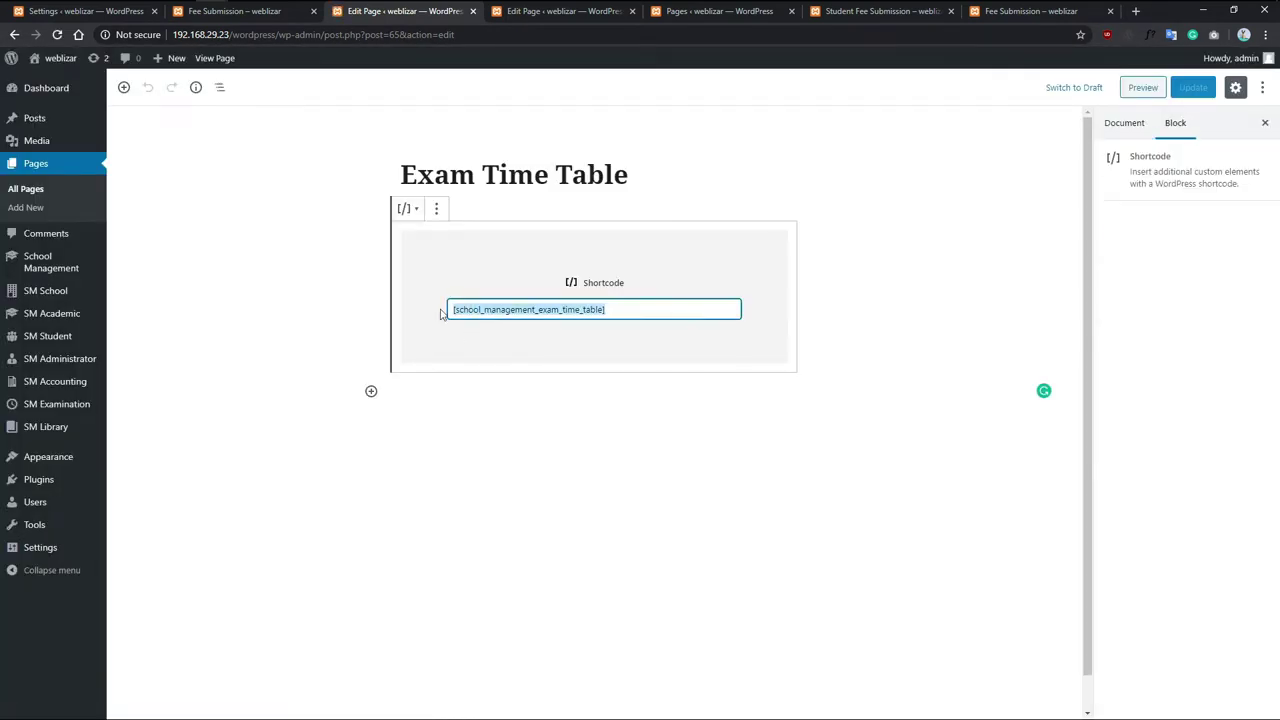
{"action": "left_click", "coordinate": [1141, 88]}
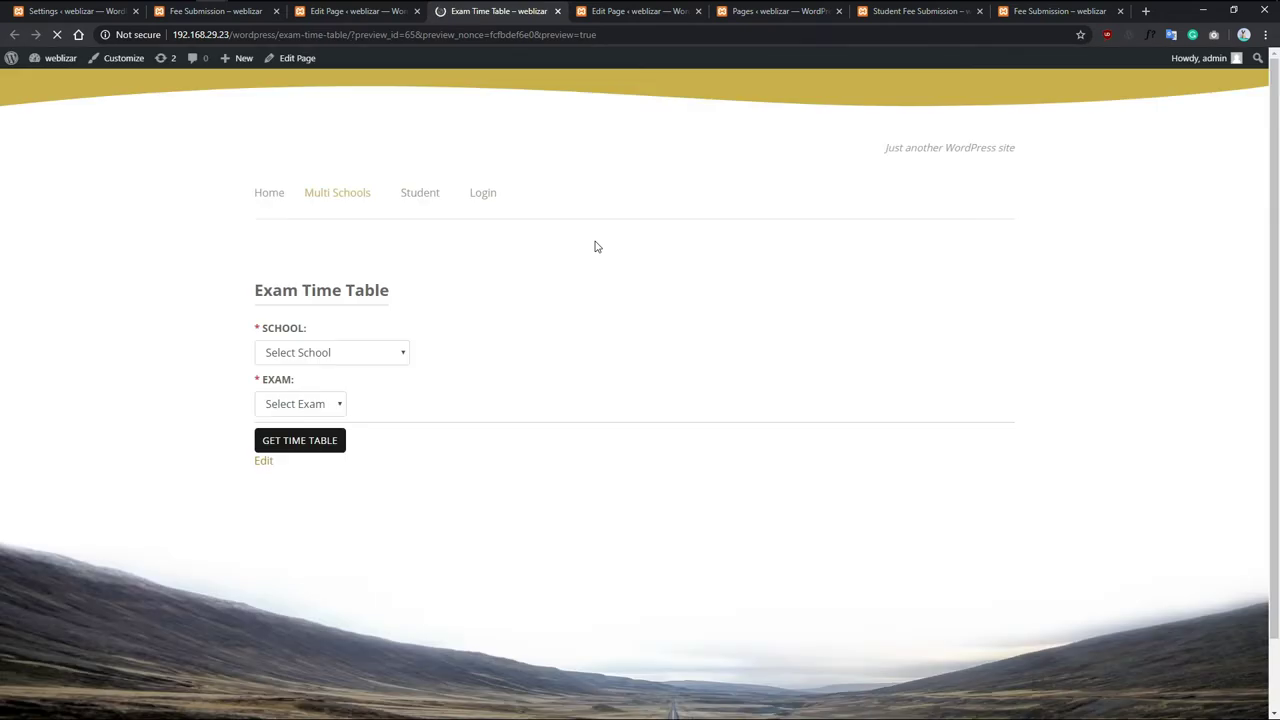
Step: Get the Mid Term exam time table for St. John's Primary School
{"action": "left_click", "coordinate": [337, 357]}
{"action": "left_click", "coordinate": [345, 403]}
{"action": "left_click", "coordinate": [337, 405]}
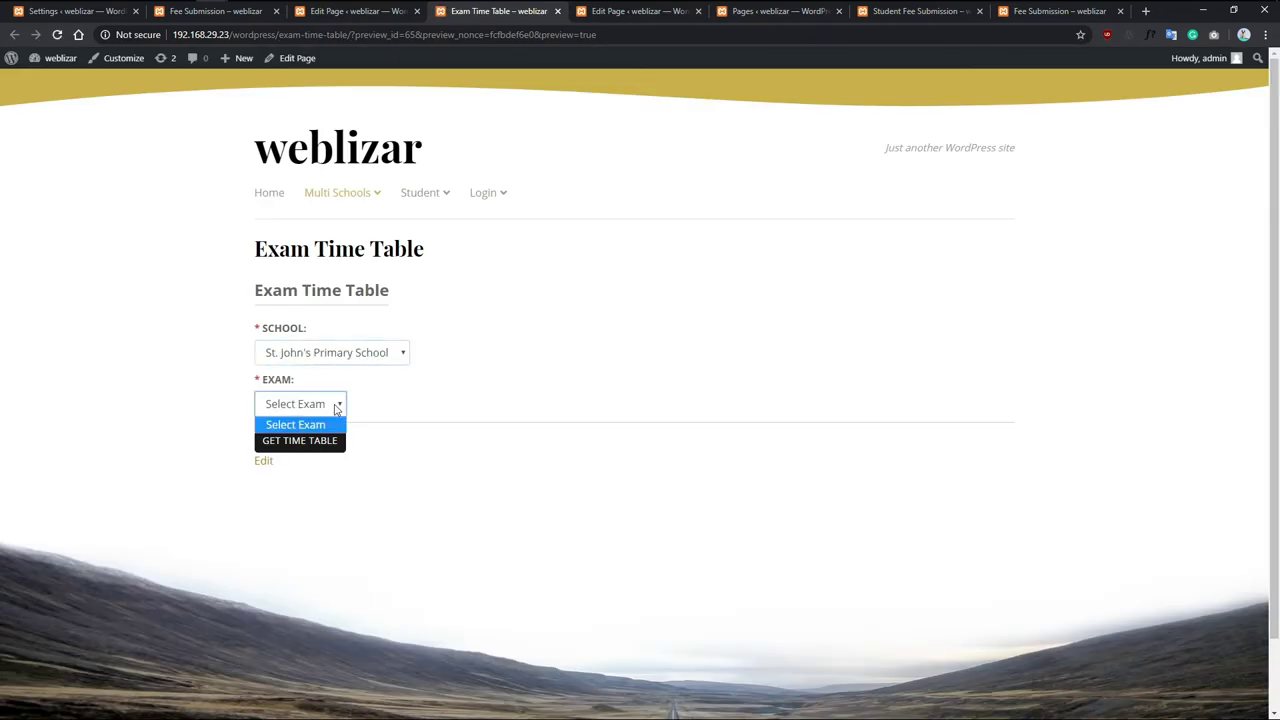
{"action": "left_click", "coordinate": [315, 404]}
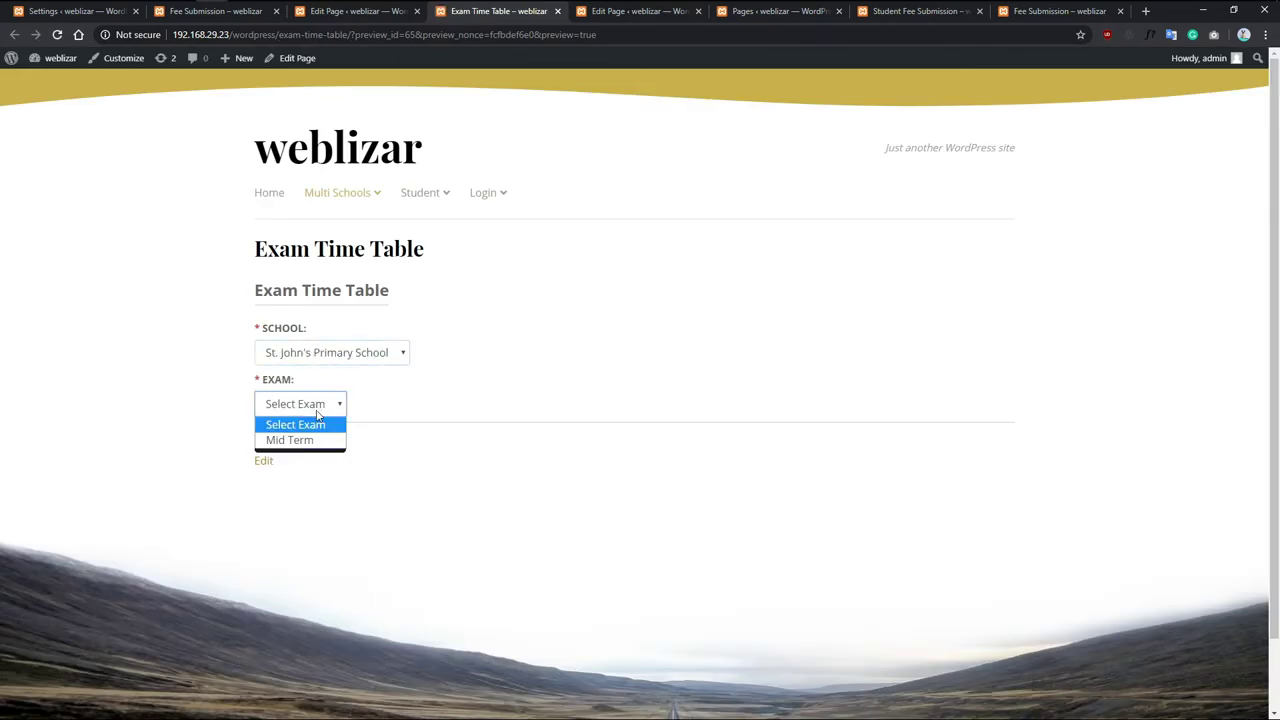
{"action": "left_click", "coordinate": [300, 437]}
{"action": "left_click", "coordinate": [310, 442]}
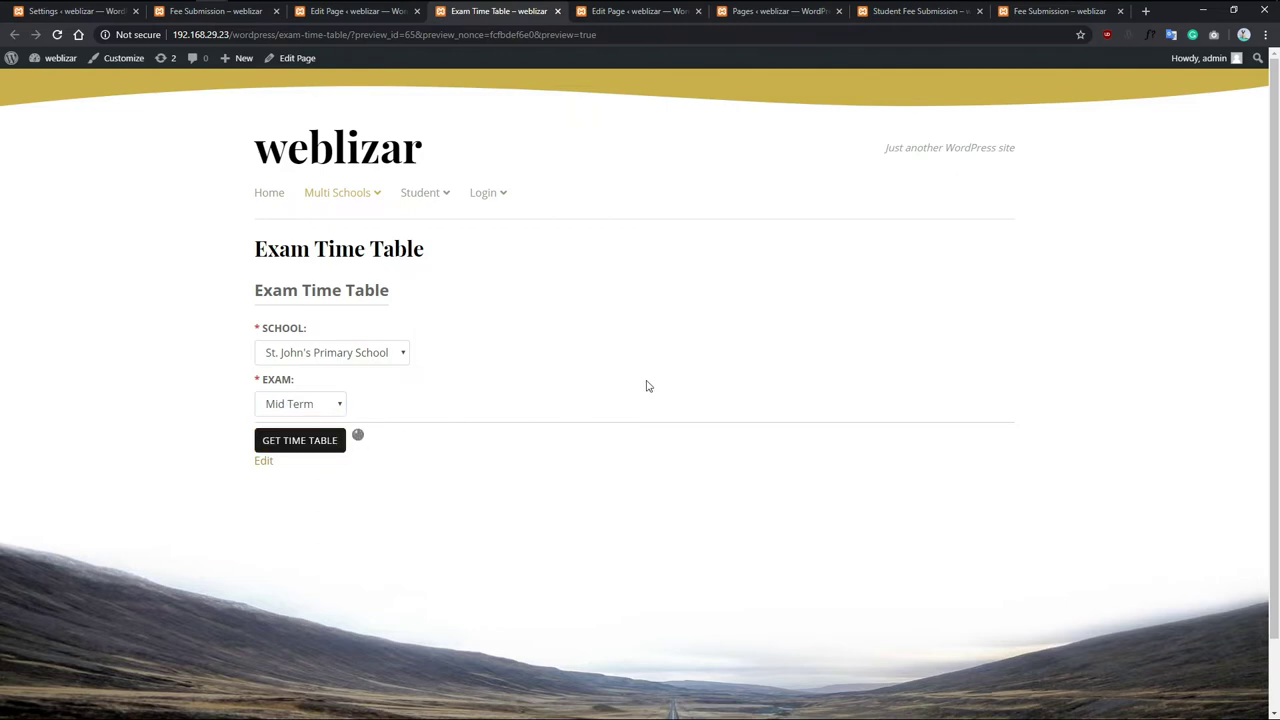
Step: Review the time table rows, then open and close its printable version
{"action": "scroll", "coordinate": [646, 385], "scroll_direction": "down", "scroll_amount": 3}
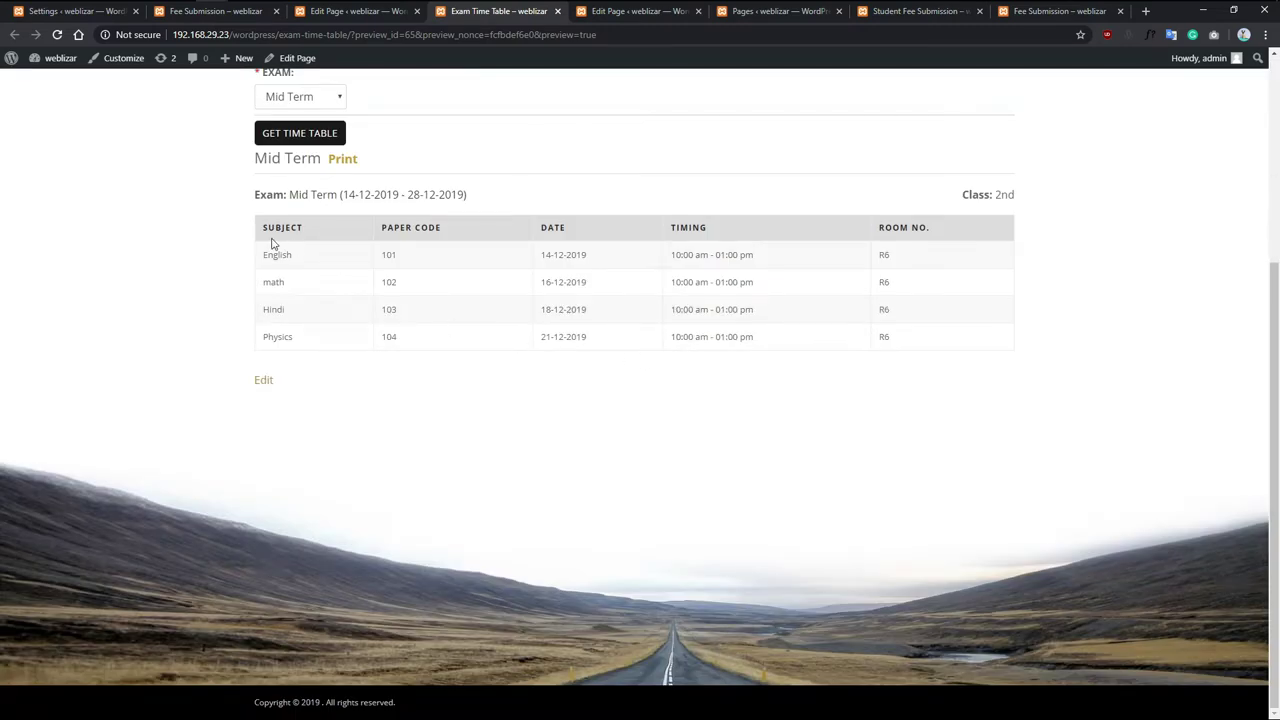
{"action": "left_click_drag", "start_coordinate": [364, 270], "coordinate": [680, 333]}
{"action": "left_click", "coordinate": [695, 334]}
{"action": "scroll", "coordinate": [720, 338], "scroll_direction": "up", "scroll_amount": 1}
{"action": "left_click", "coordinate": [343, 226]}
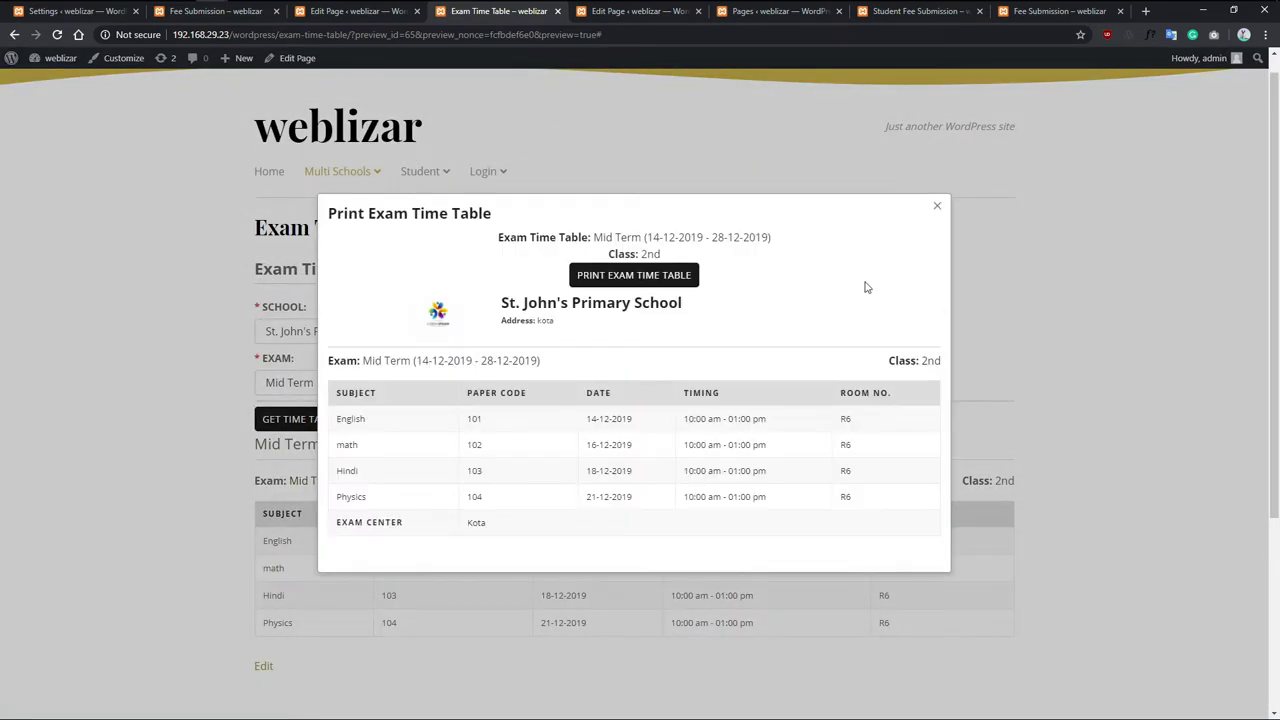
{"action": "left_click", "coordinate": [935, 207]}
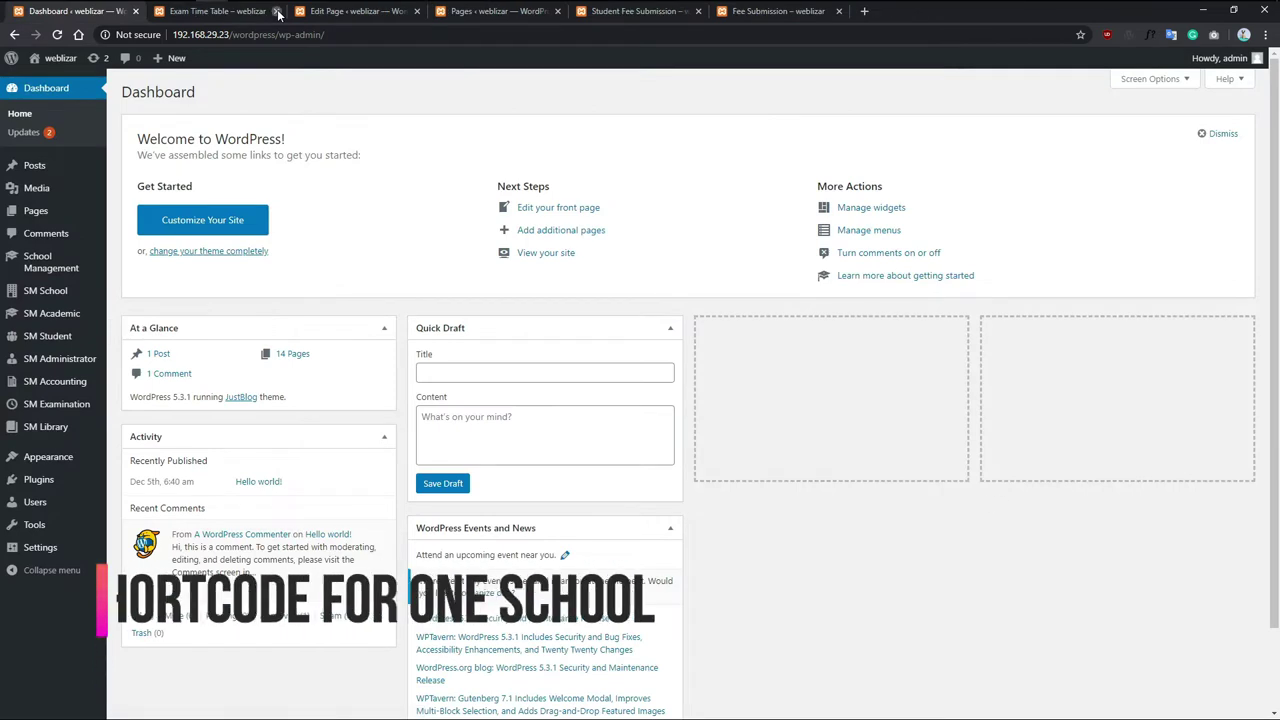
Step: Close the extra tabs and copy the school's fee submission shortcode from its Shortcodes list
{"action": "left_click", "coordinate": [277, 11]}
{"action": "left_click", "coordinate": [277, 11]}
{"action": "left_click", "coordinate": [277, 11]}
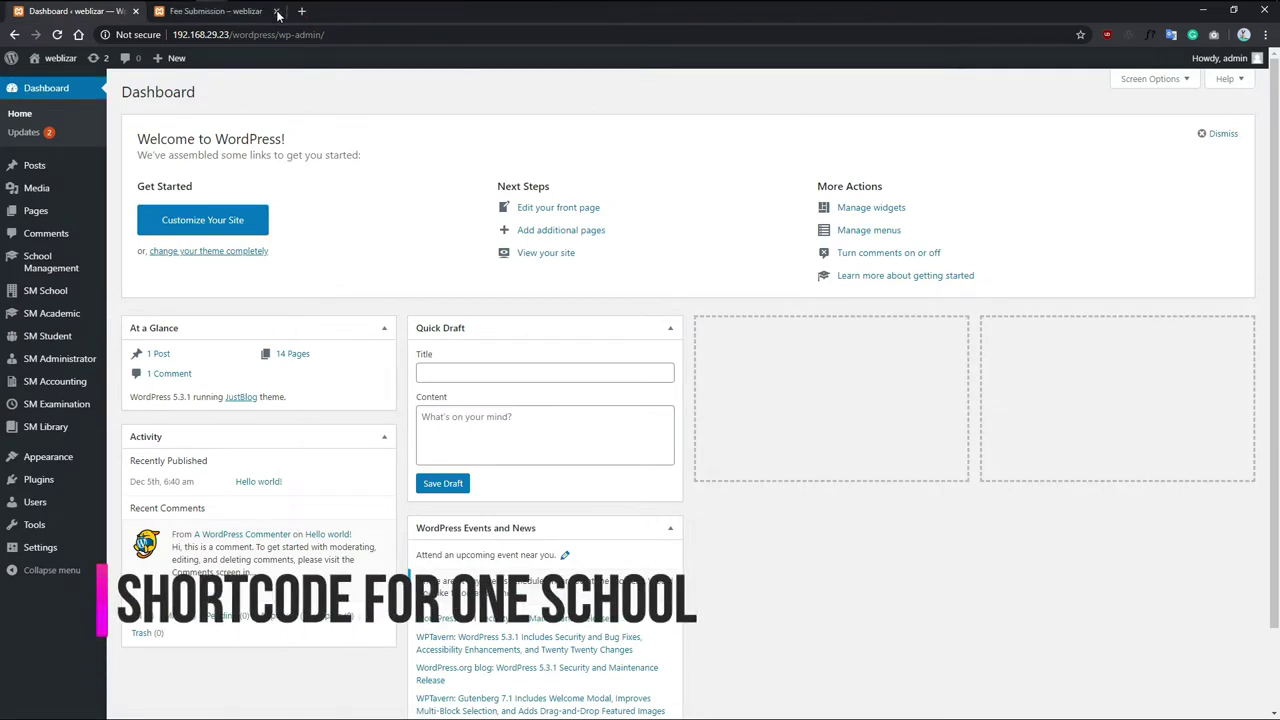
{"action": "left_click", "coordinate": [277, 11]}
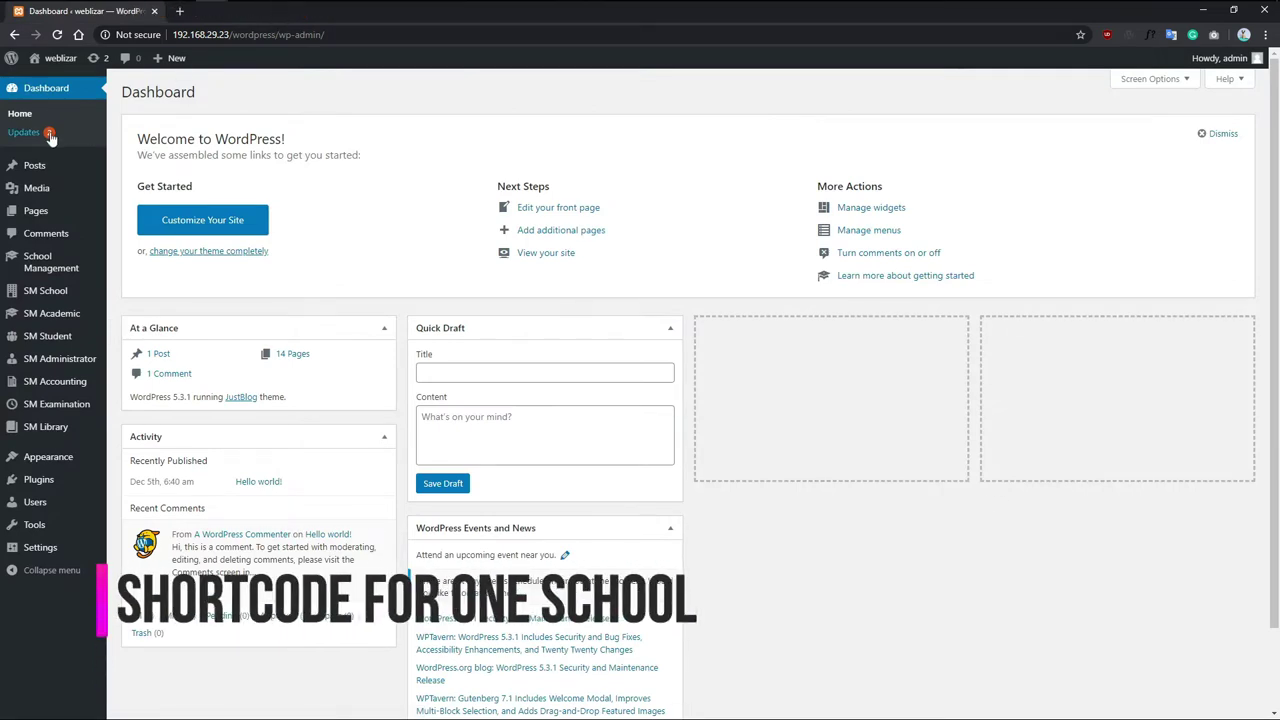
{"action": "mouse_move", "coordinate": [45, 290]}
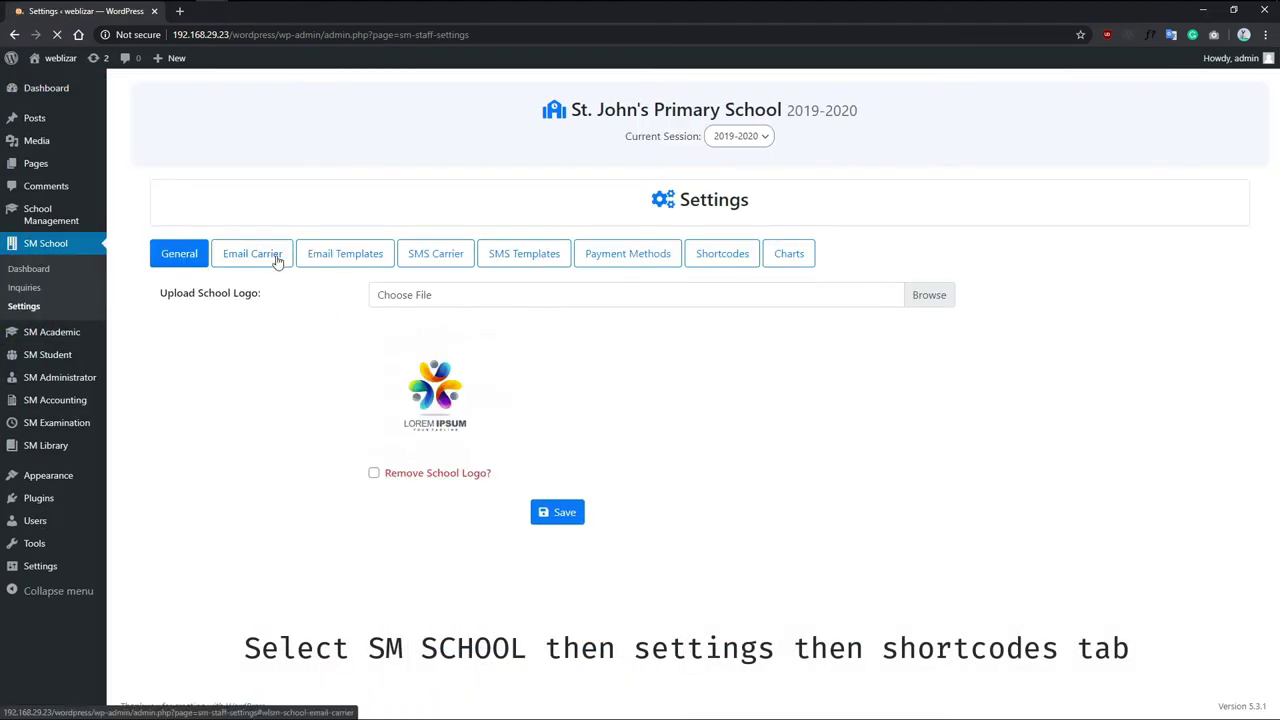
{"action": "left_click", "coordinate": [722, 253]}
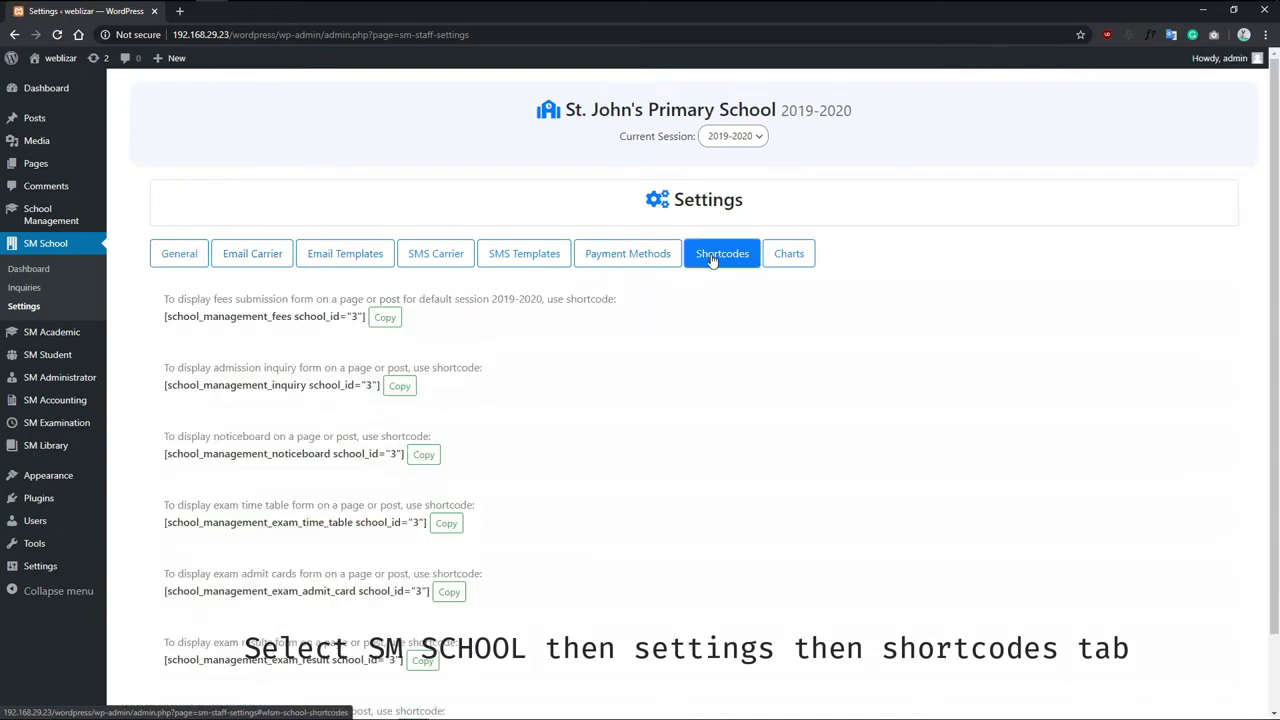
{"action": "scroll", "coordinate": [431, 329], "scroll_direction": "down", "scroll_amount": 2}
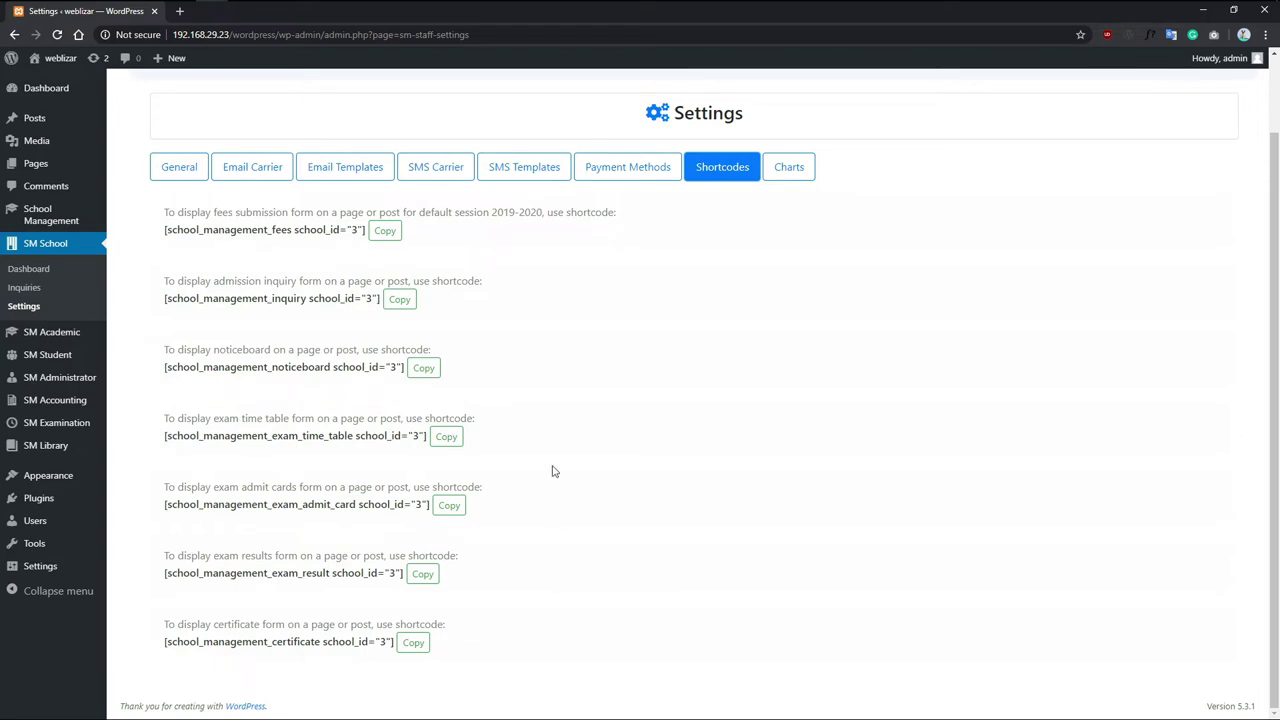
{"action": "left_click", "coordinate": [385, 231]}
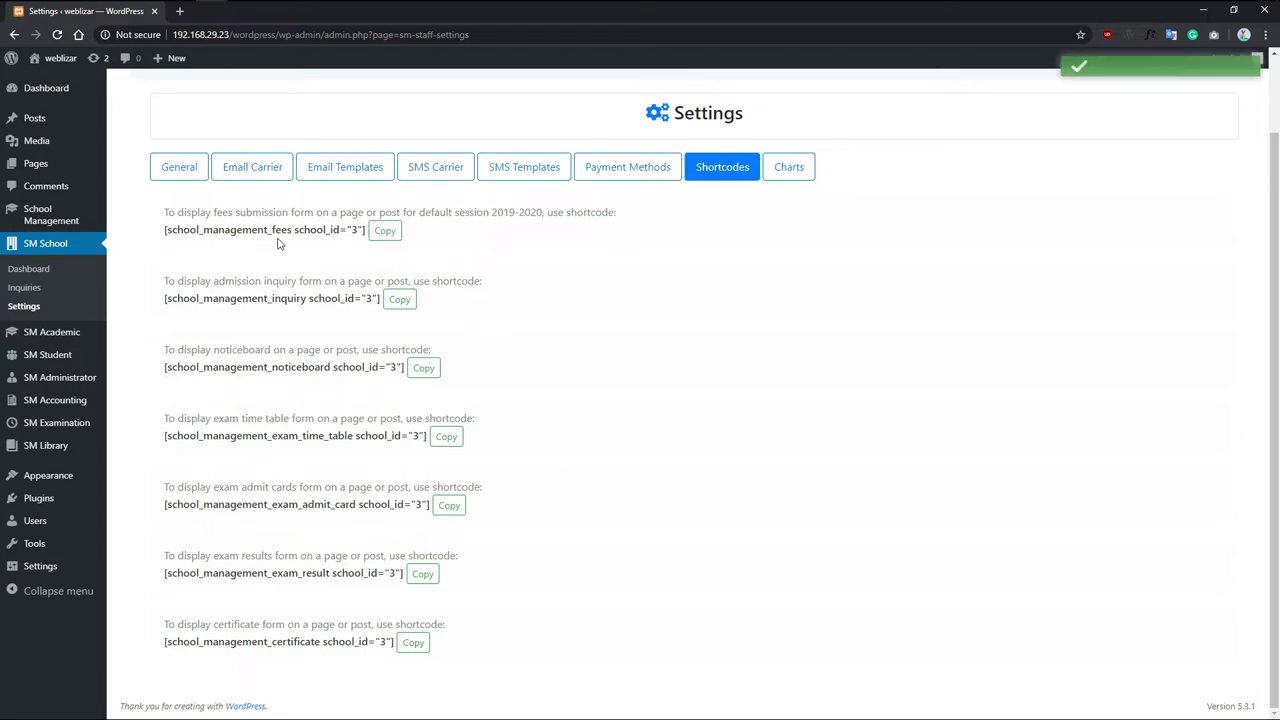
Step: Open the Pages list in a new browser tab and switch to it
{"action": "right_click", "coordinate": [38, 163]}
{"action": "left_click", "coordinate": [60, 172]}
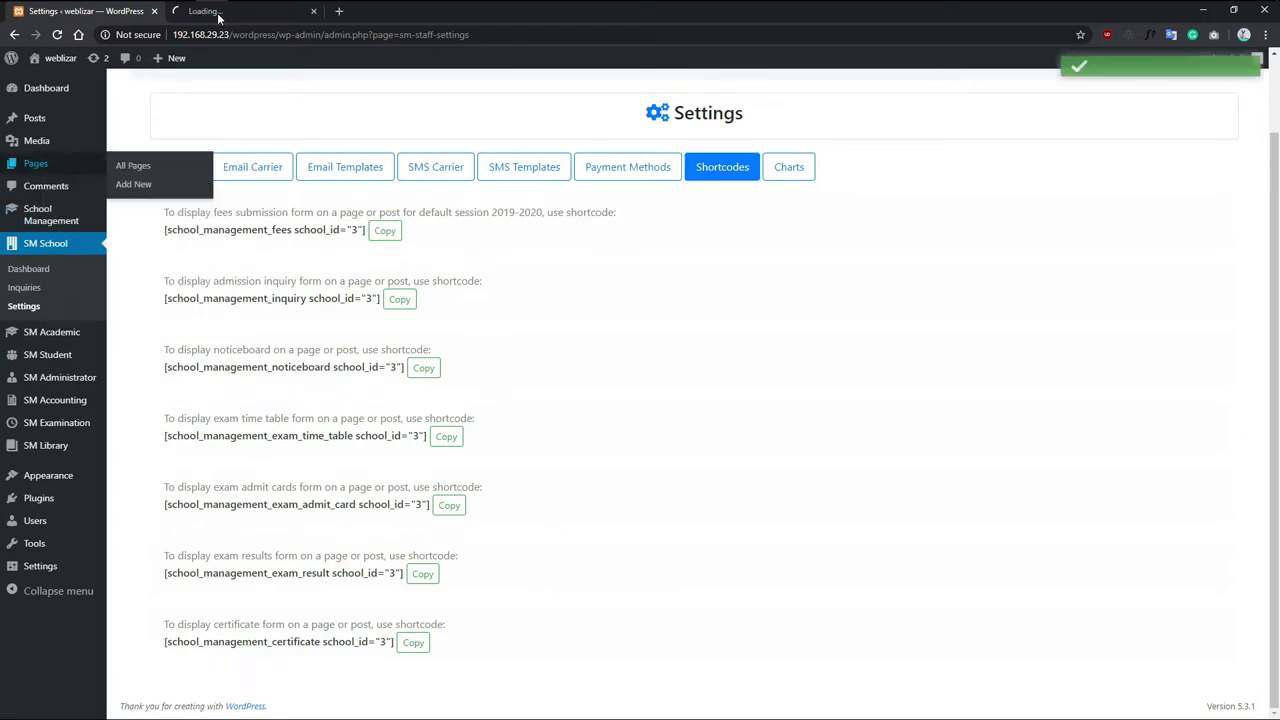
{"action": "key", "text": "ctrl+Tab"}
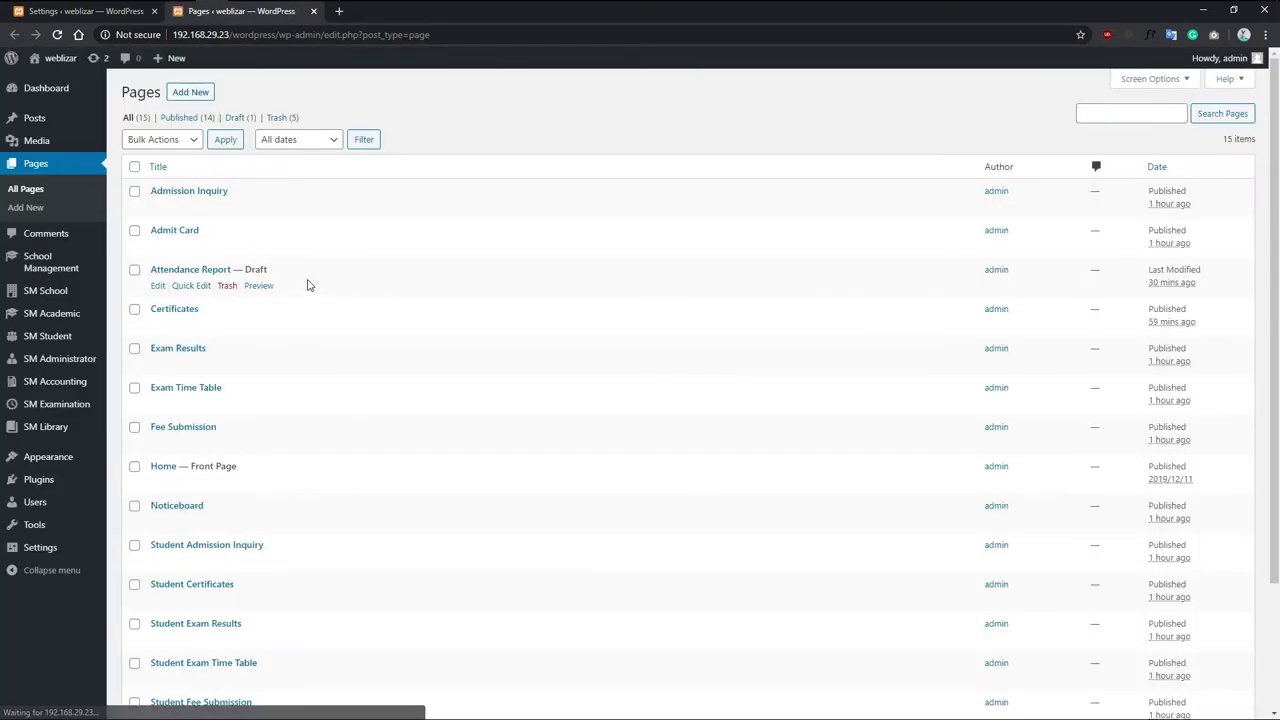
Step: Edit the Student Fee Submission page, check its [school_management_fees school_id="3"] block, and preview it
{"action": "scroll", "coordinate": [308, 284], "scroll_direction": "down", "scroll_amount": 3}
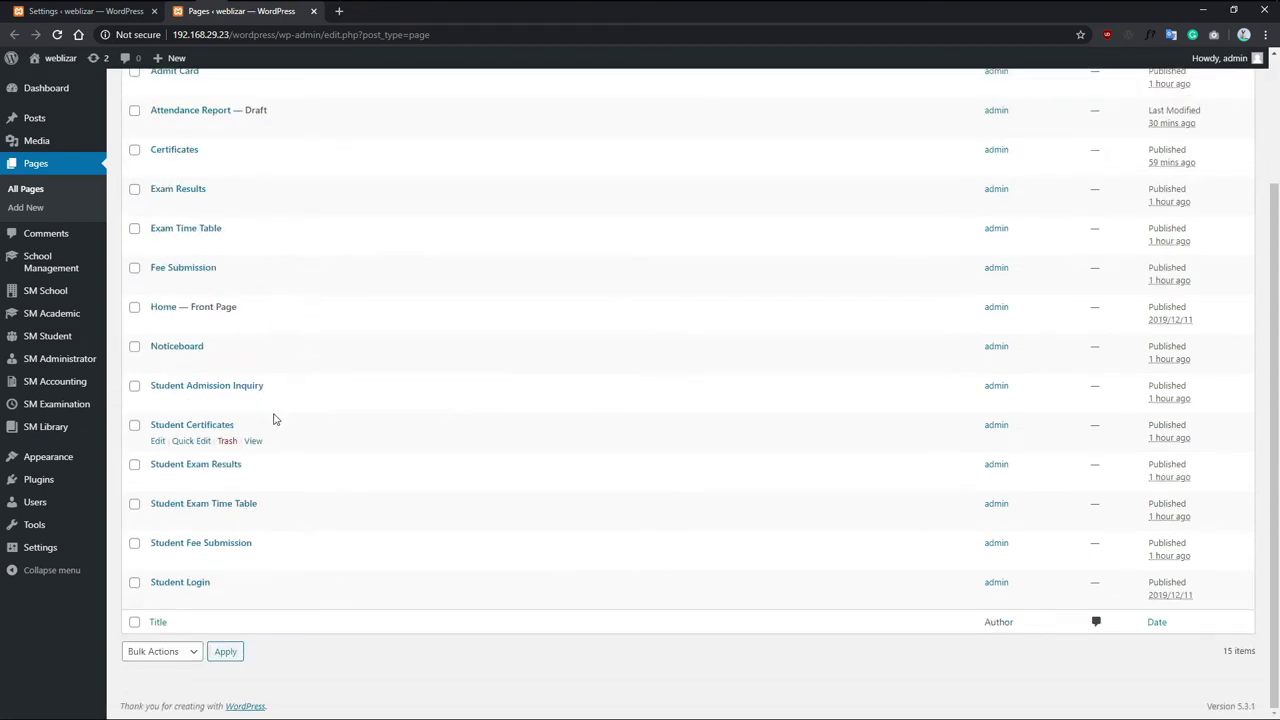
{"action": "left_click", "coordinate": [157, 558]}
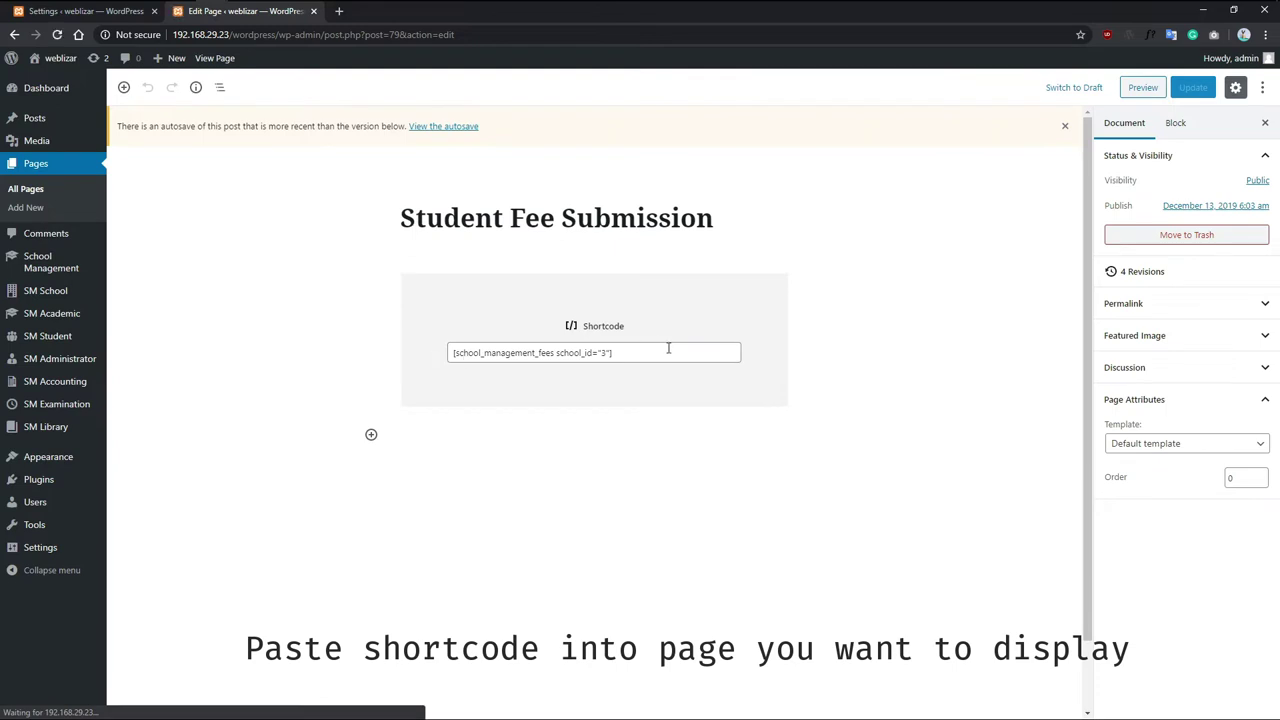
{"action": "left_click_drag", "start_coordinate": [663, 352], "coordinate": [423, 354]}
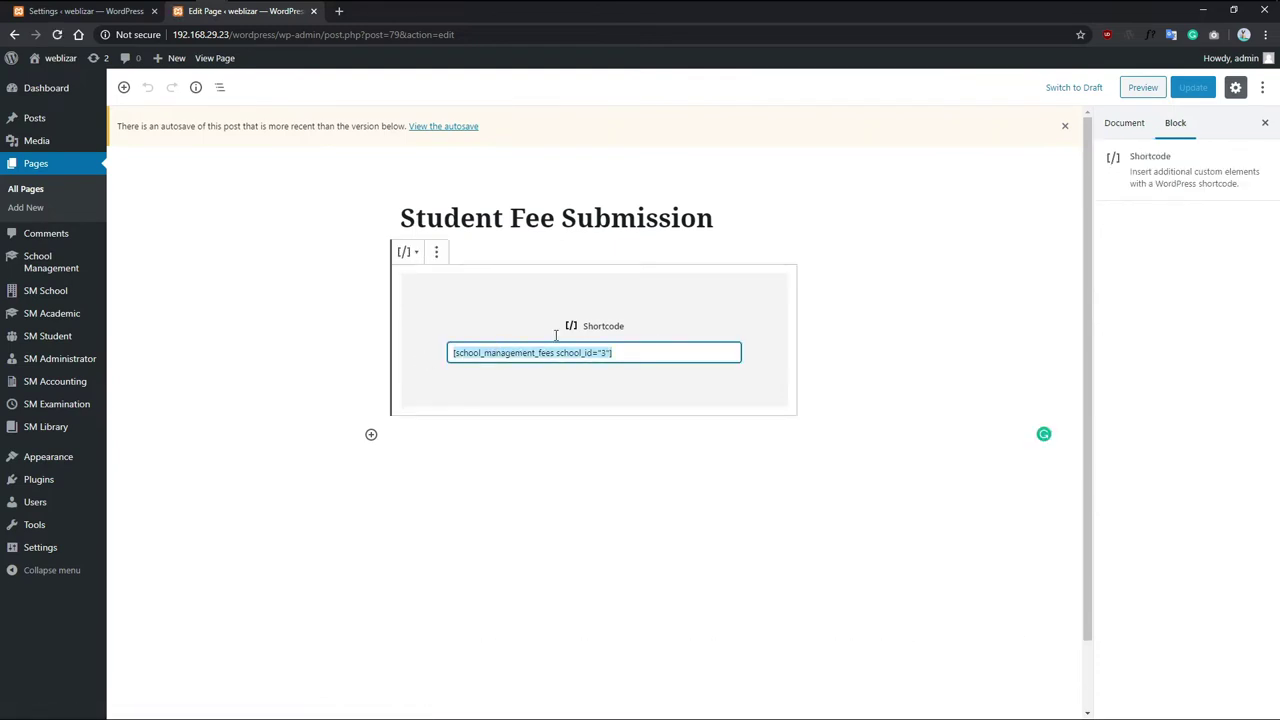
{"action": "left_click", "coordinate": [1128, 91]}
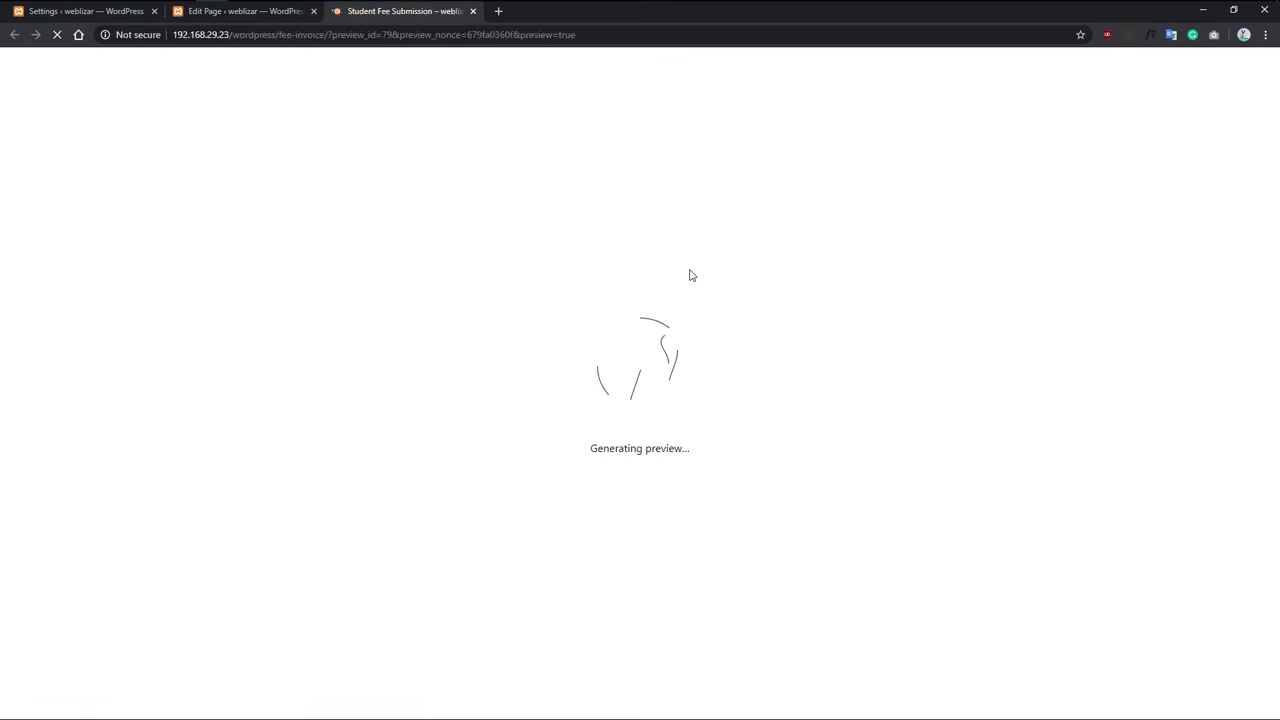
Step: In the school-preset fee form, keep session 2019-2020 and choose class 2nd
{"action": "left_click", "coordinate": [320, 398]}
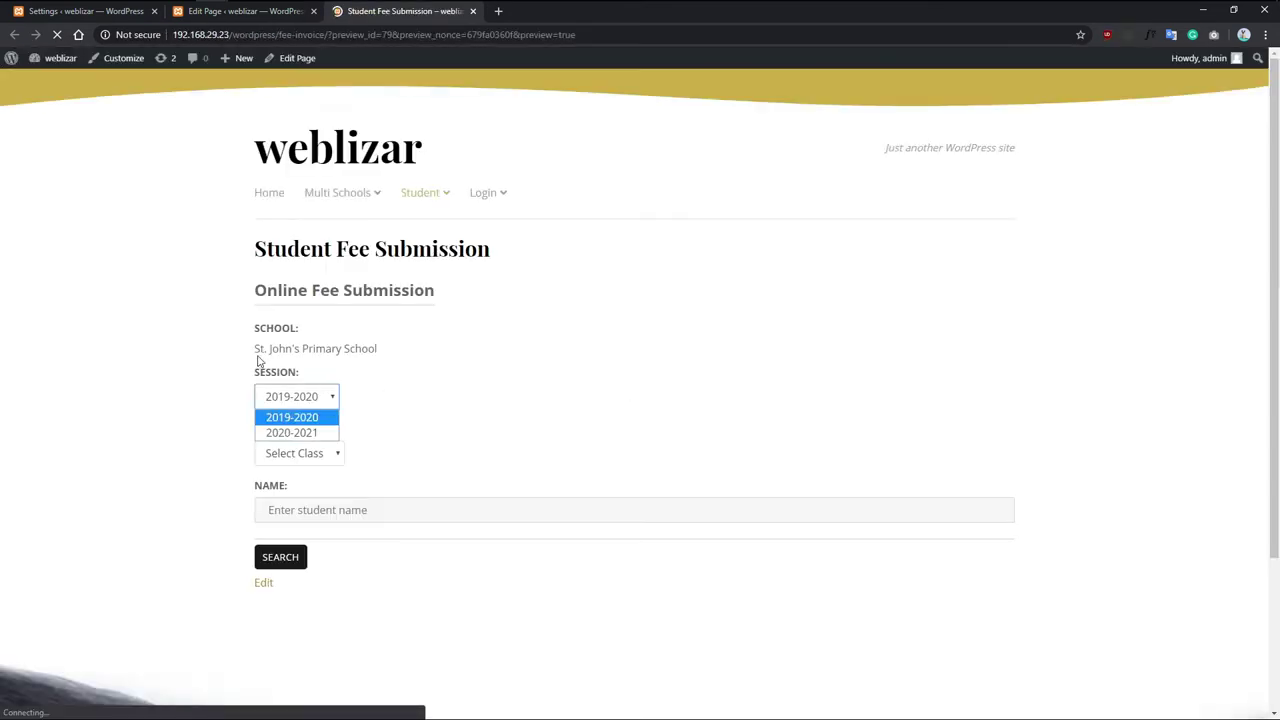
{"action": "left_click", "coordinate": [255, 349]}
{"action": "left_click_drag", "start_coordinate": [254, 348], "coordinate": [379, 350]}
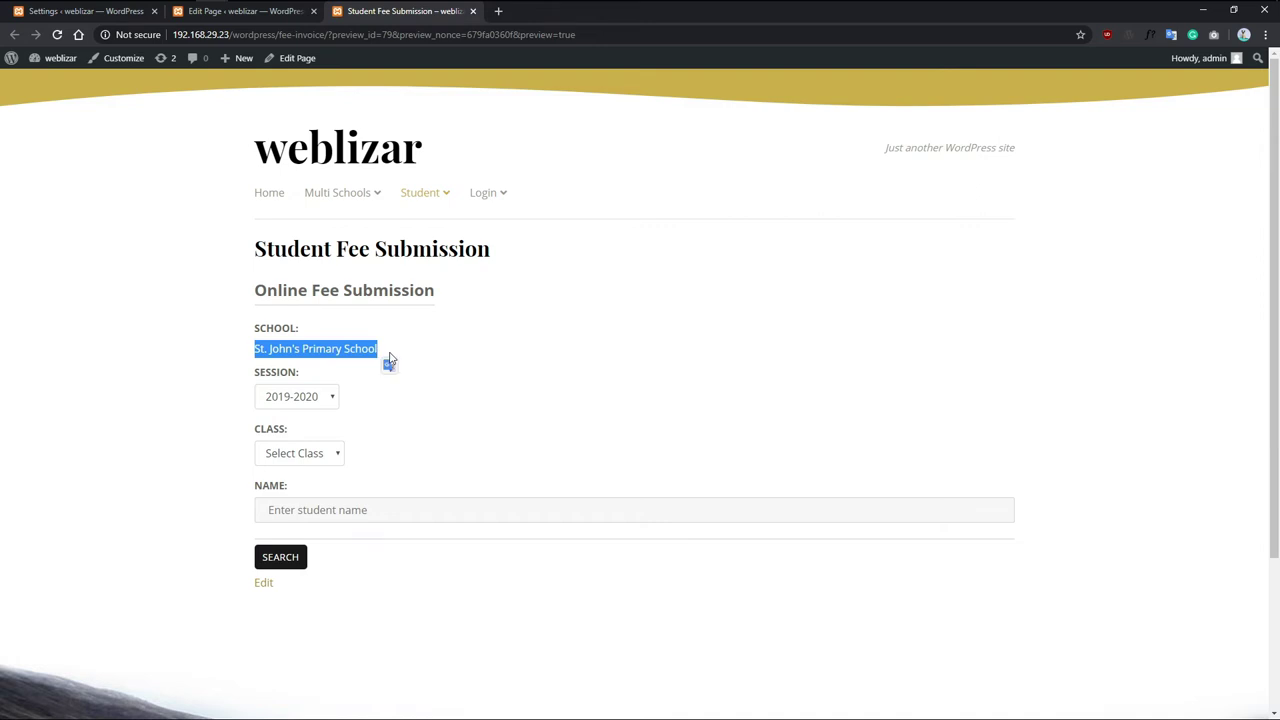
{"action": "scroll", "coordinate": [389, 372], "scroll_direction": "down", "scroll_amount": 2}
{"action": "left_click", "coordinate": [327, 268]}
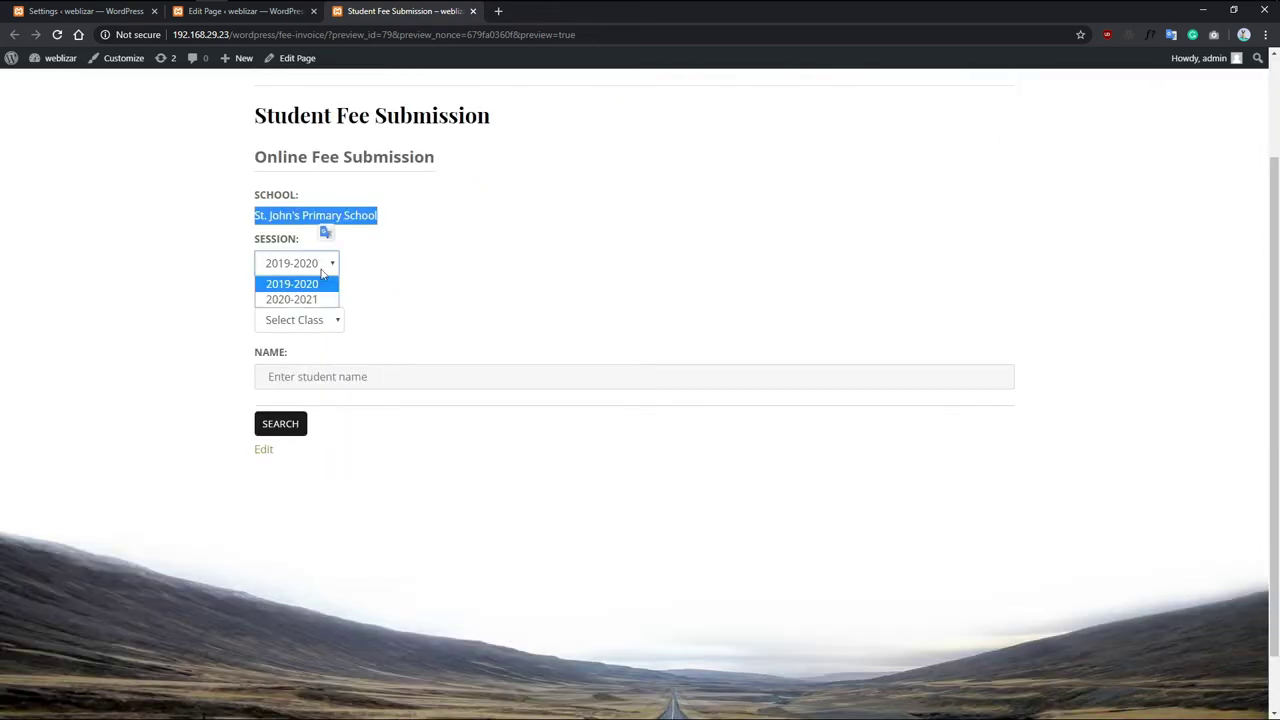
{"action": "left_click", "coordinate": [308, 288]}
{"action": "left_click", "coordinate": [311, 322]}
{"action": "left_click", "coordinate": [289, 364]}
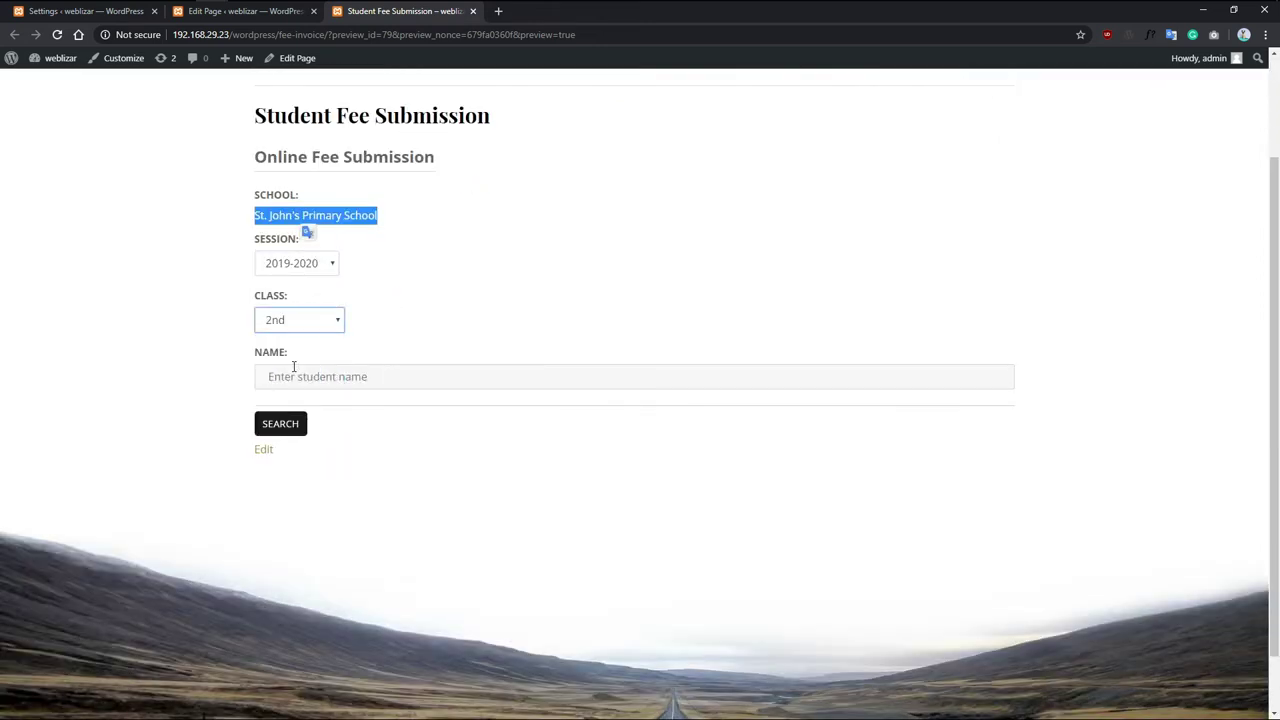
Step: Search for the student by name, view their fee details, then return to the shortcode settings
{"action": "left_click", "coordinate": [305, 376]}
{"action": "type", "text": "jhon"}
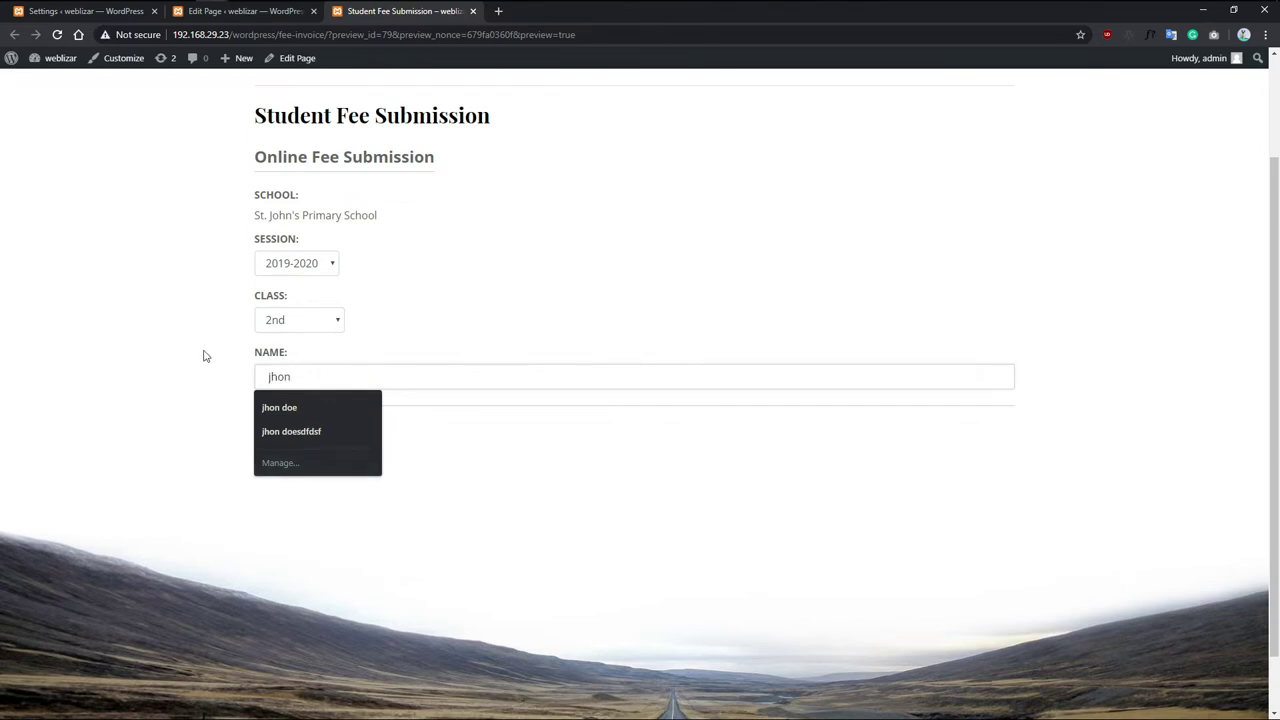
{"action": "left_click", "coordinate": [284, 421]}
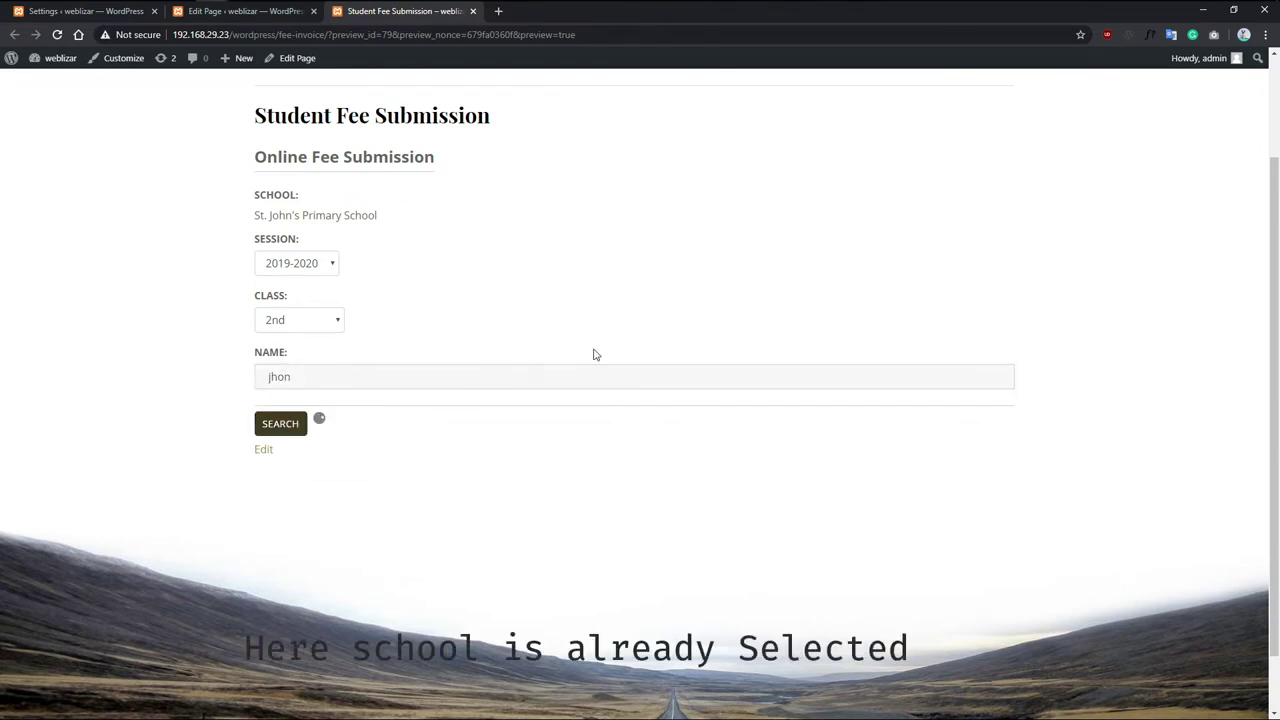
{"action": "scroll", "coordinate": [687, 337], "scroll_direction": "down", "scroll_amount": 2}
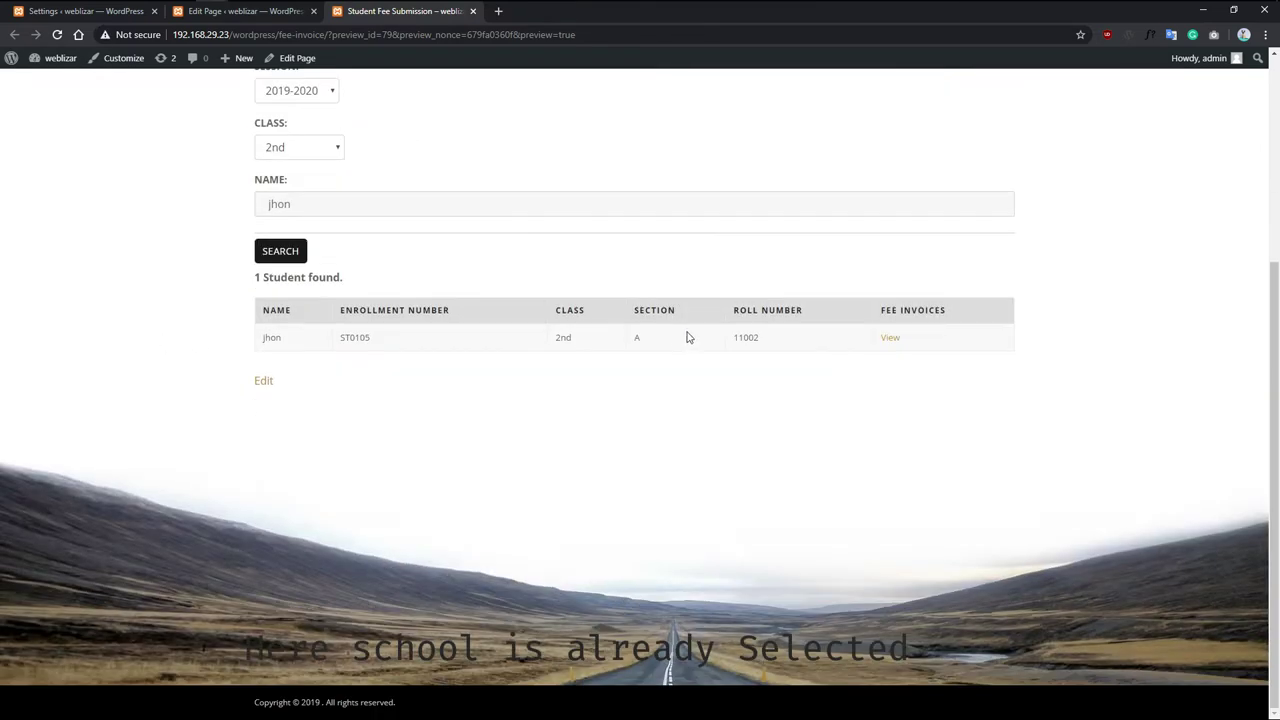
{"action": "left_click", "coordinate": [893, 340]}
{"action": "scroll", "coordinate": [731, 394], "scroll_direction": "up", "scroll_amount": 3}
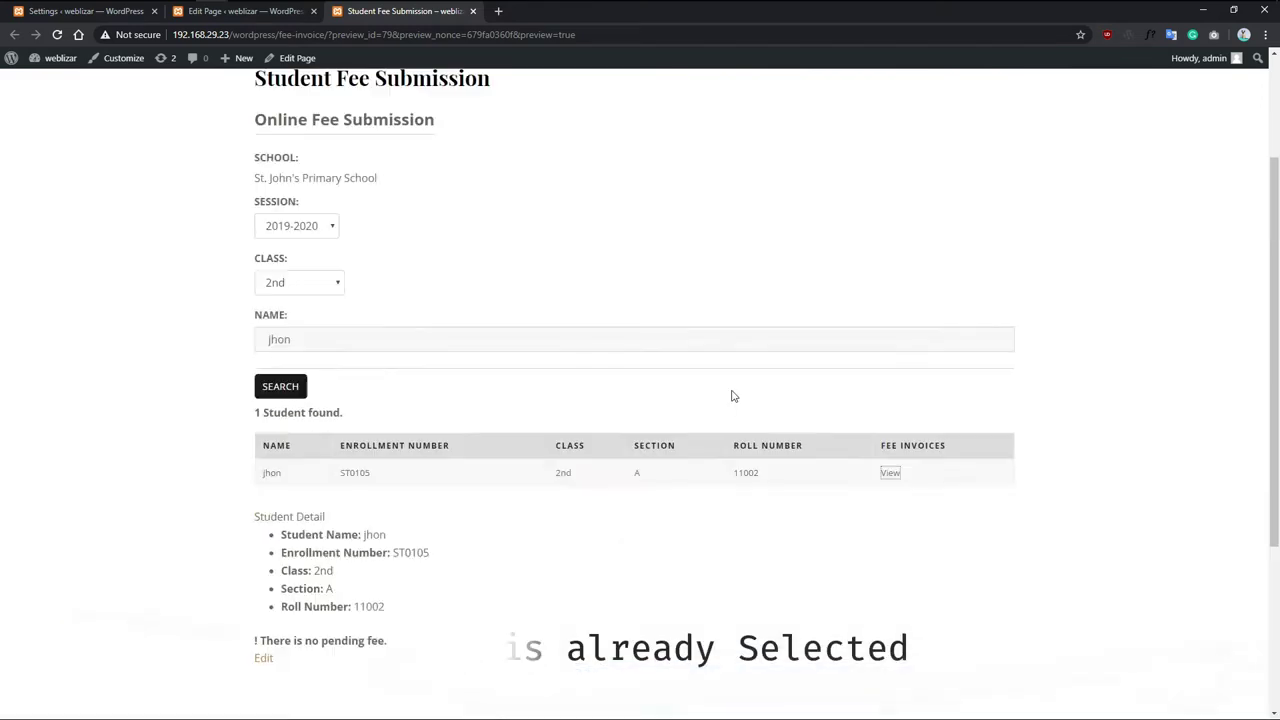
{"action": "scroll", "coordinate": [550, 290], "scroll_direction": "up", "scroll_amount": 1}
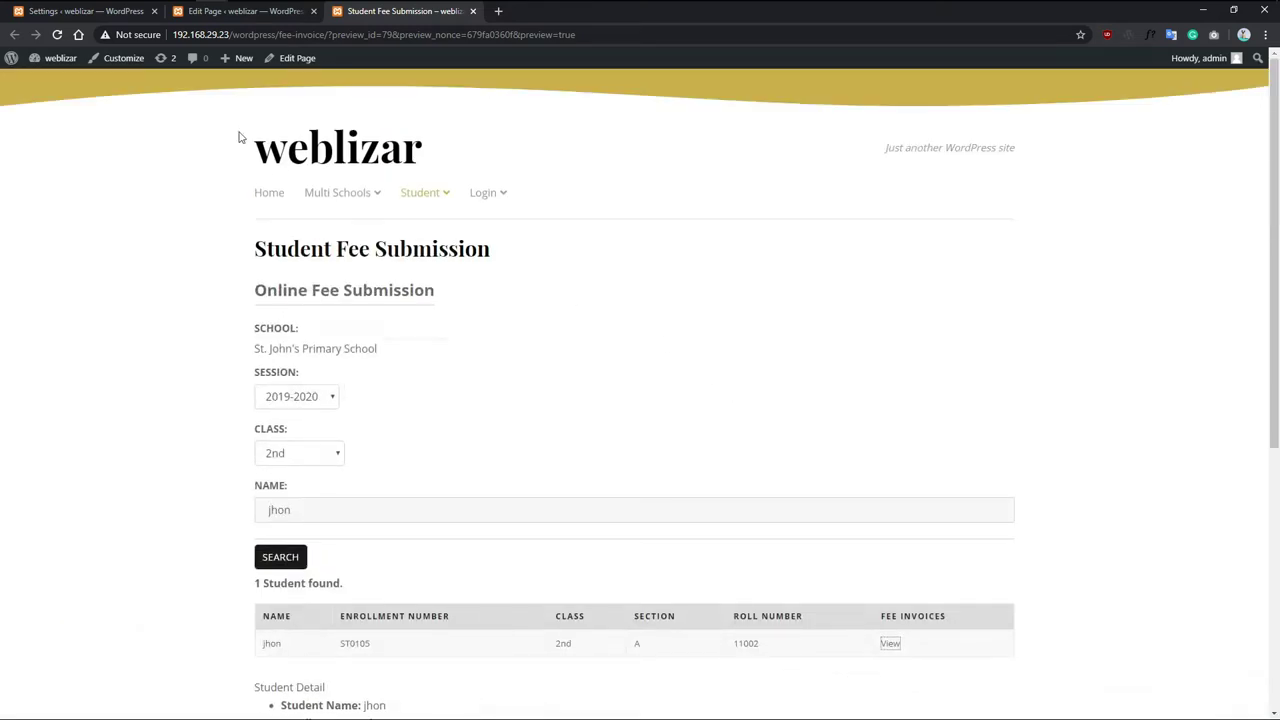
{"action": "left_click", "coordinate": [115, 12]}
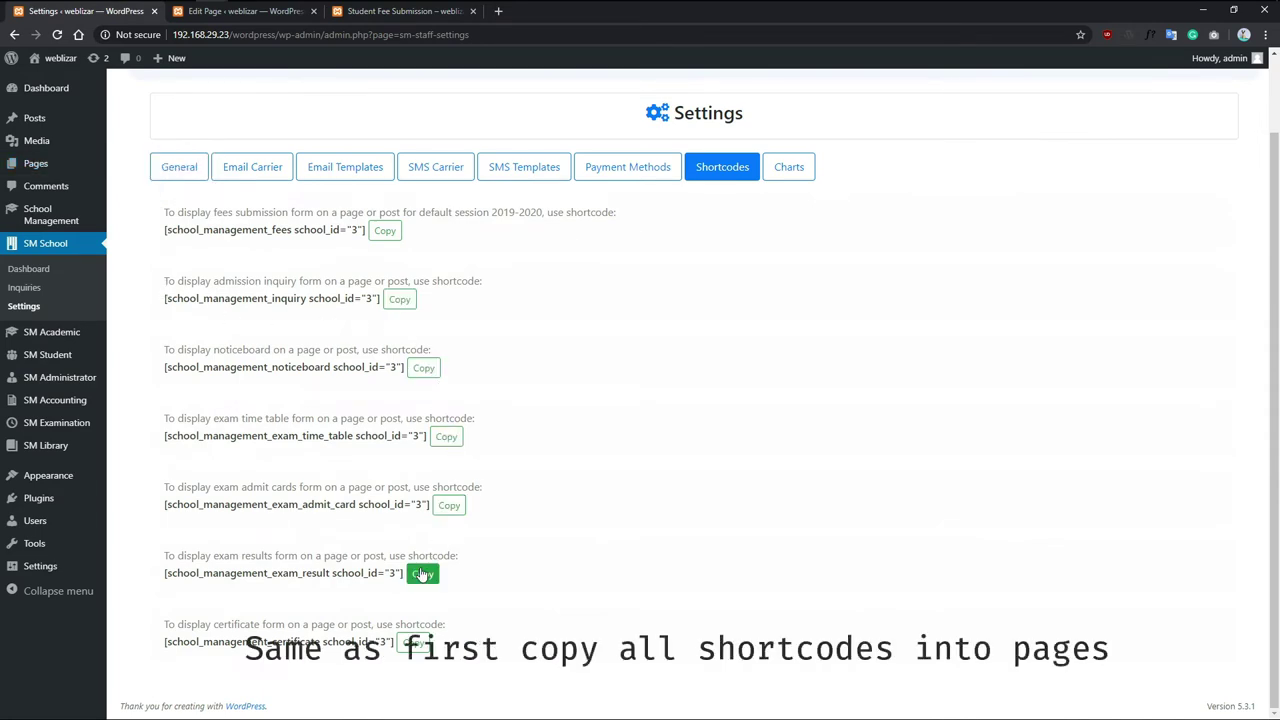
Step: Open the Student Admission Inquiry page on the site and check its preselected school
{"action": "left_click", "coordinate": [376, 12]}
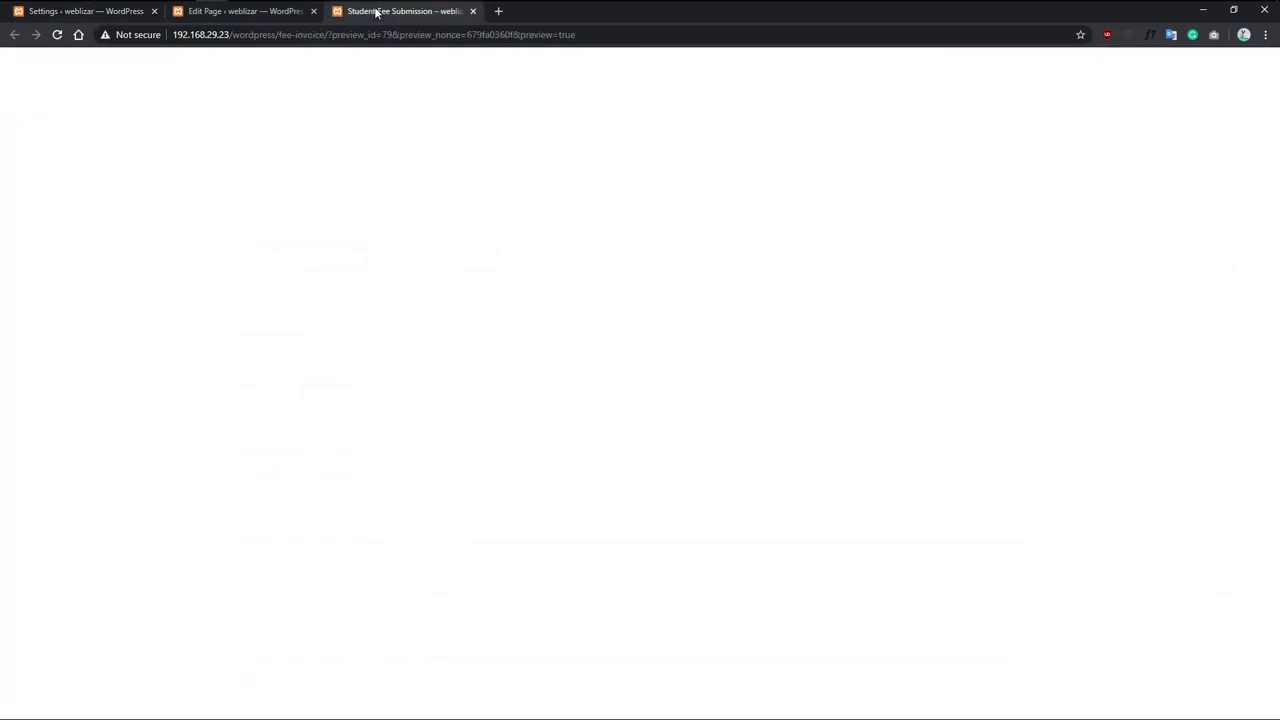
{"action": "mouse_move", "coordinate": [414, 198]}
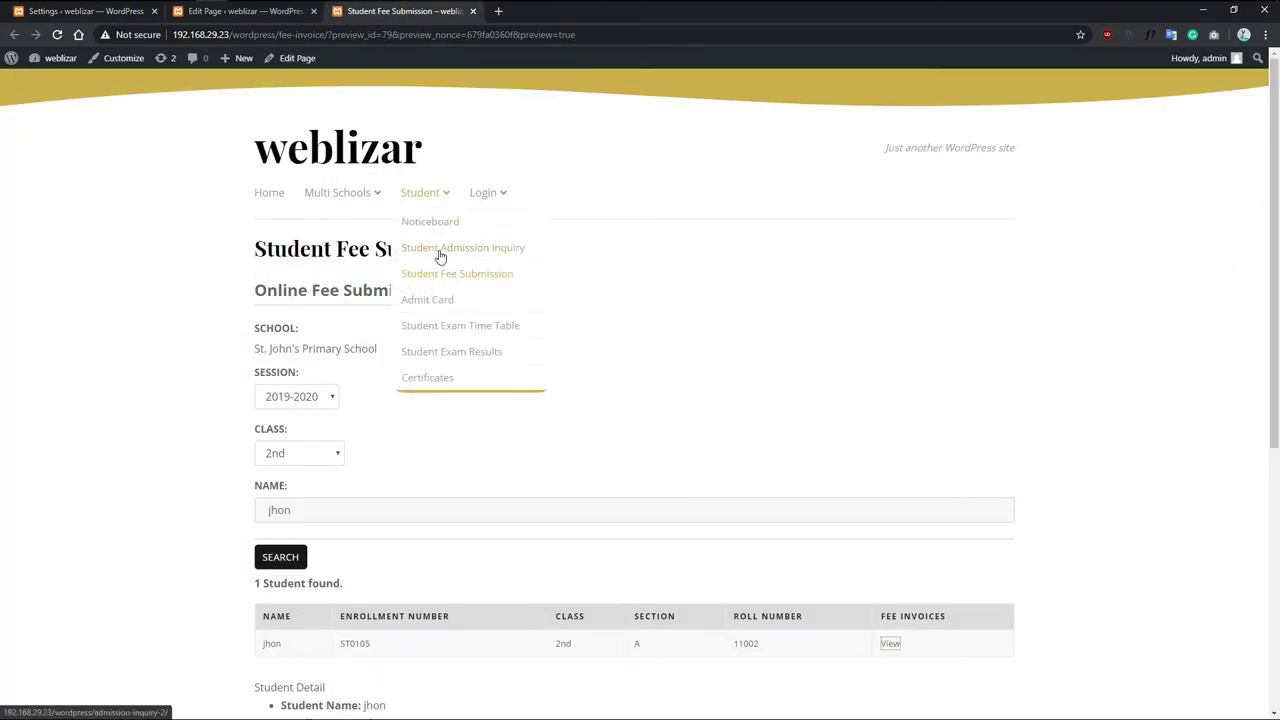
{"action": "left_click", "coordinate": [494, 255]}
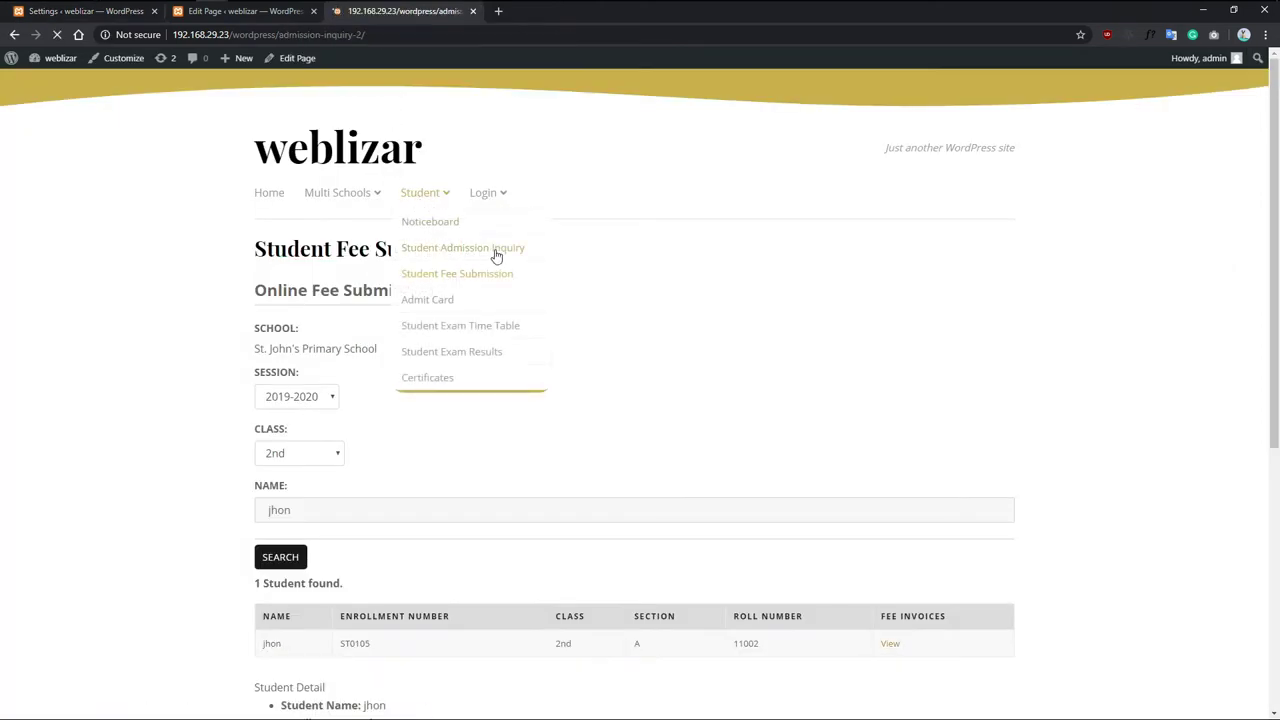
{"action": "left_click_drag", "start_coordinate": [378, 352], "coordinate": [241, 349]}
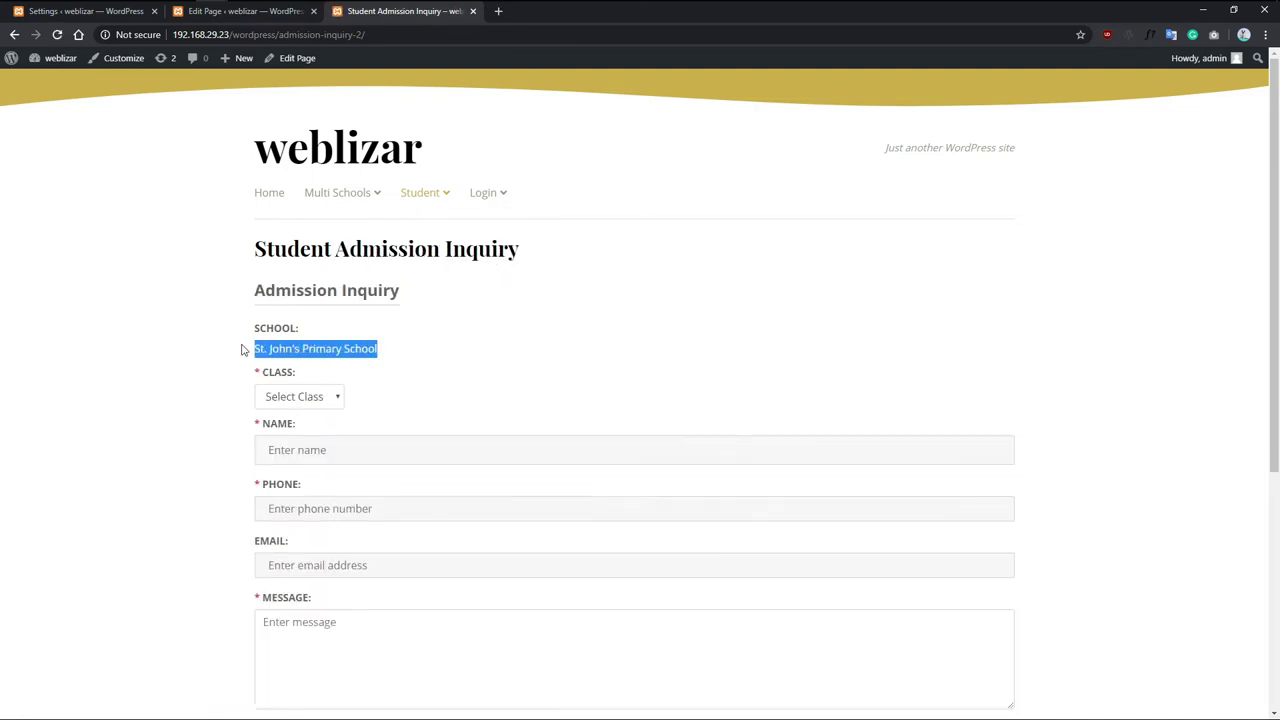
Step: Open the Noticeboard page, then the Admit Card page, from the site menu
{"action": "mouse_move", "coordinate": [447, 195]}
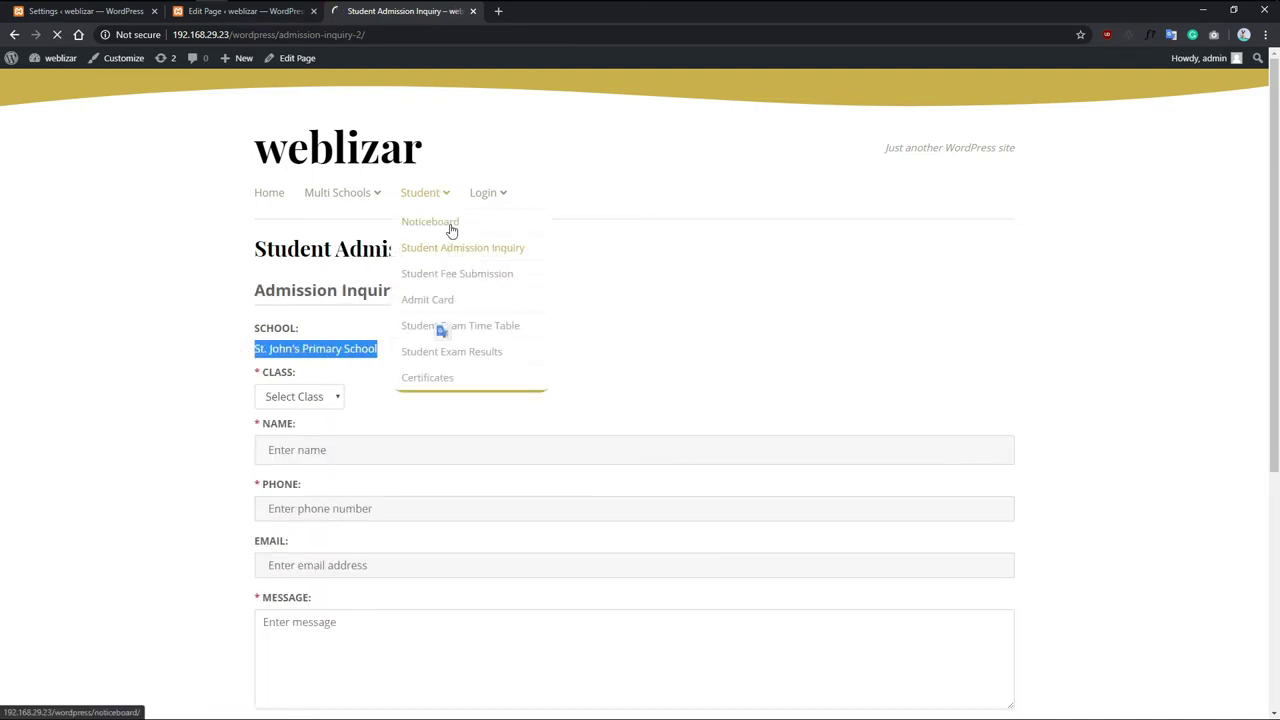
{"action": "left_click", "coordinate": [449, 226]}
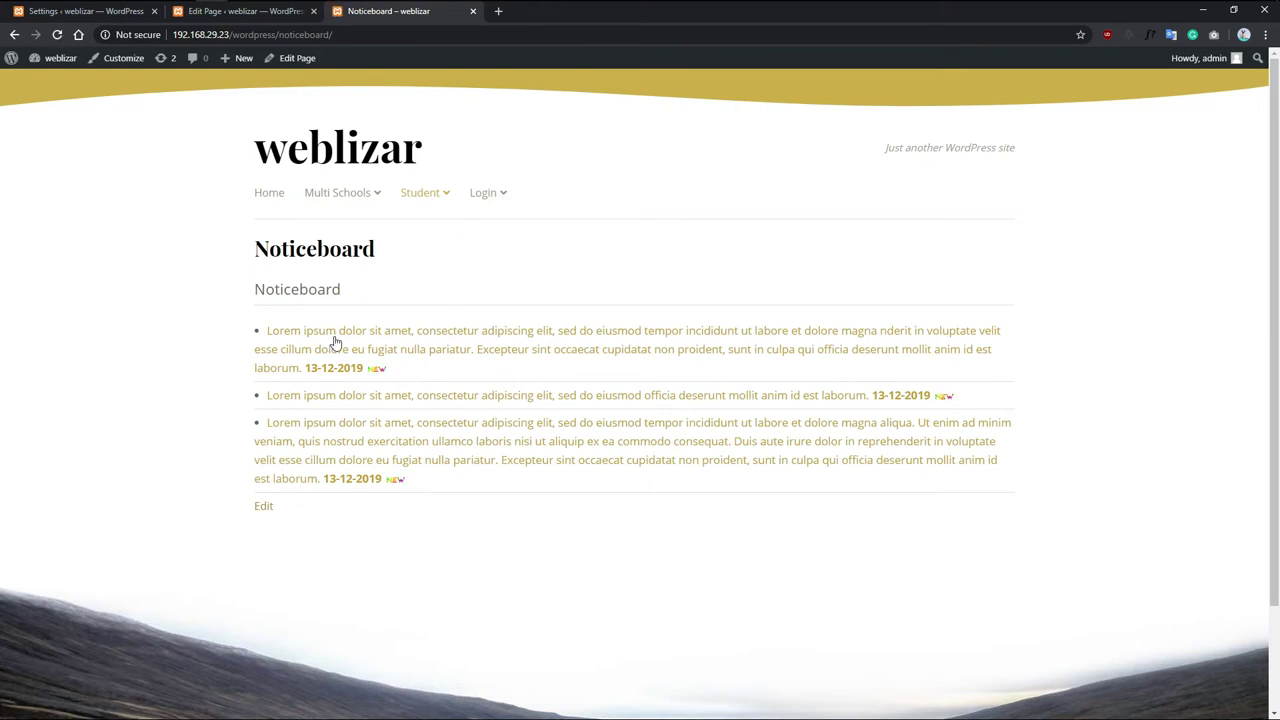
{"action": "mouse_move", "coordinate": [426, 200]}
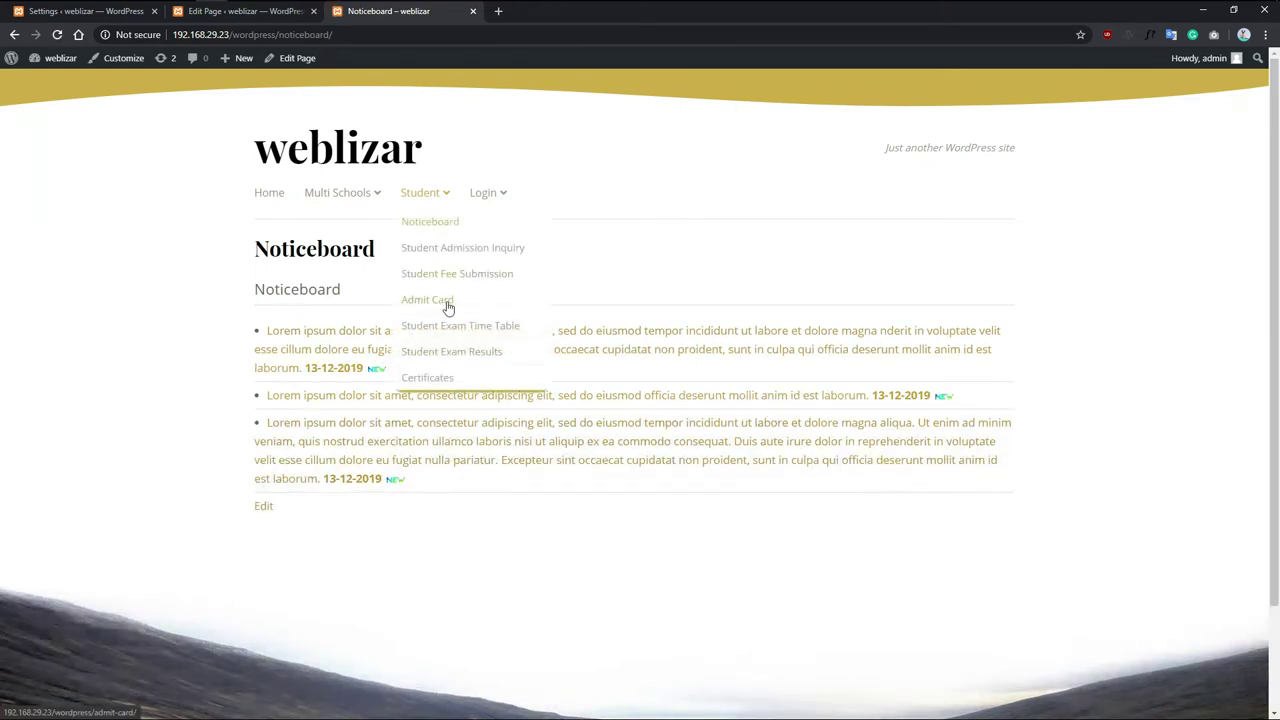
{"action": "left_click", "coordinate": [490, 297]}
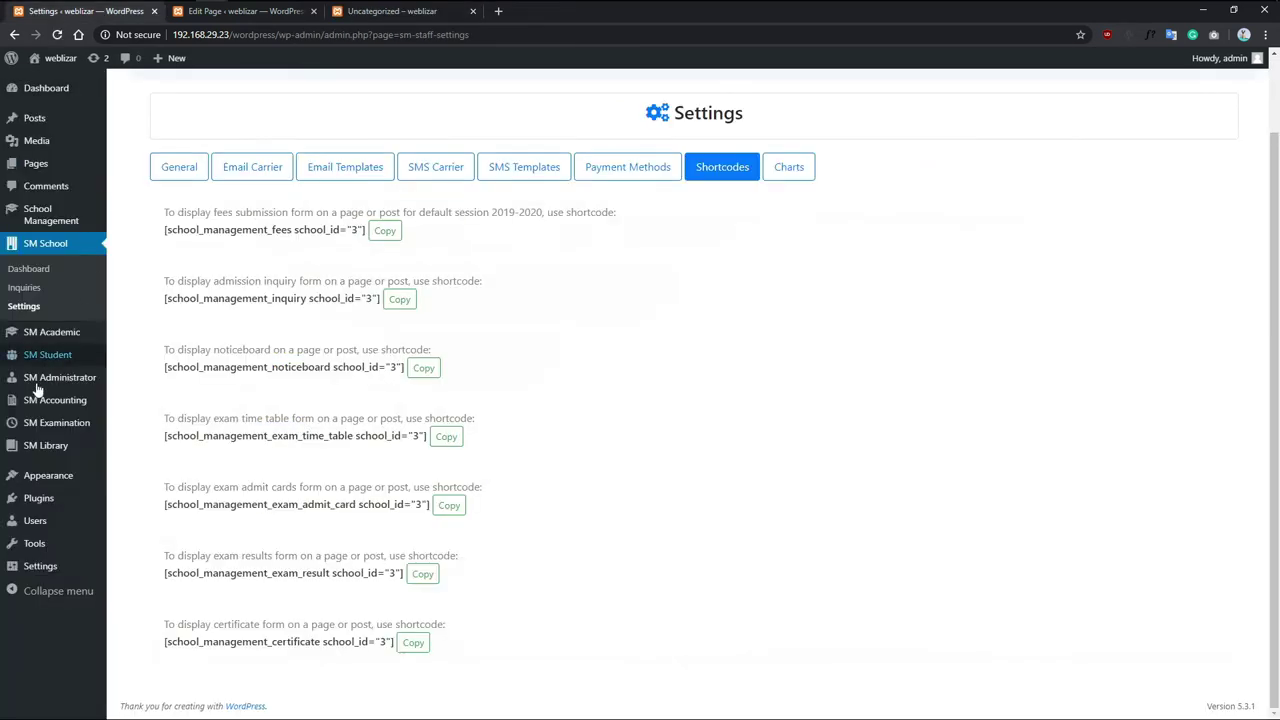
Step: Open Appearance > Widgets and look over the available widgets and the Blog Right Sidebar
{"action": "mouse_move", "coordinate": [40, 478]}
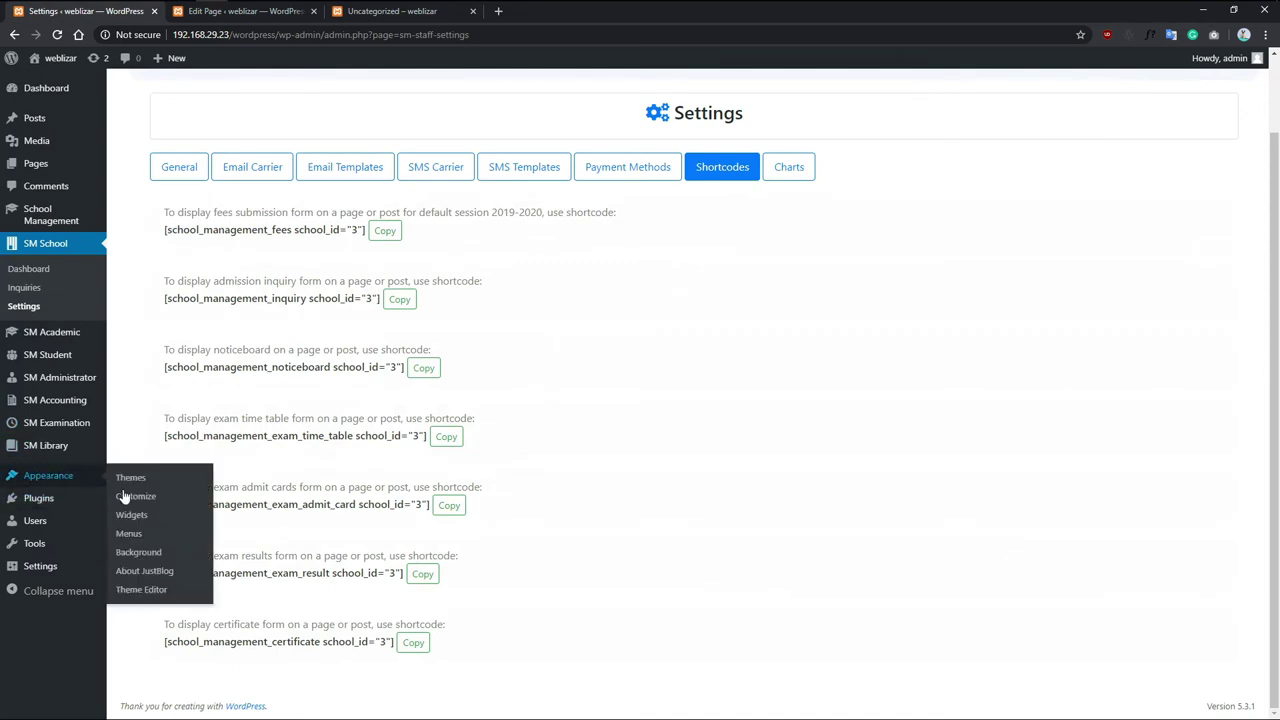
{"action": "left_click", "coordinate": [160, 518]}
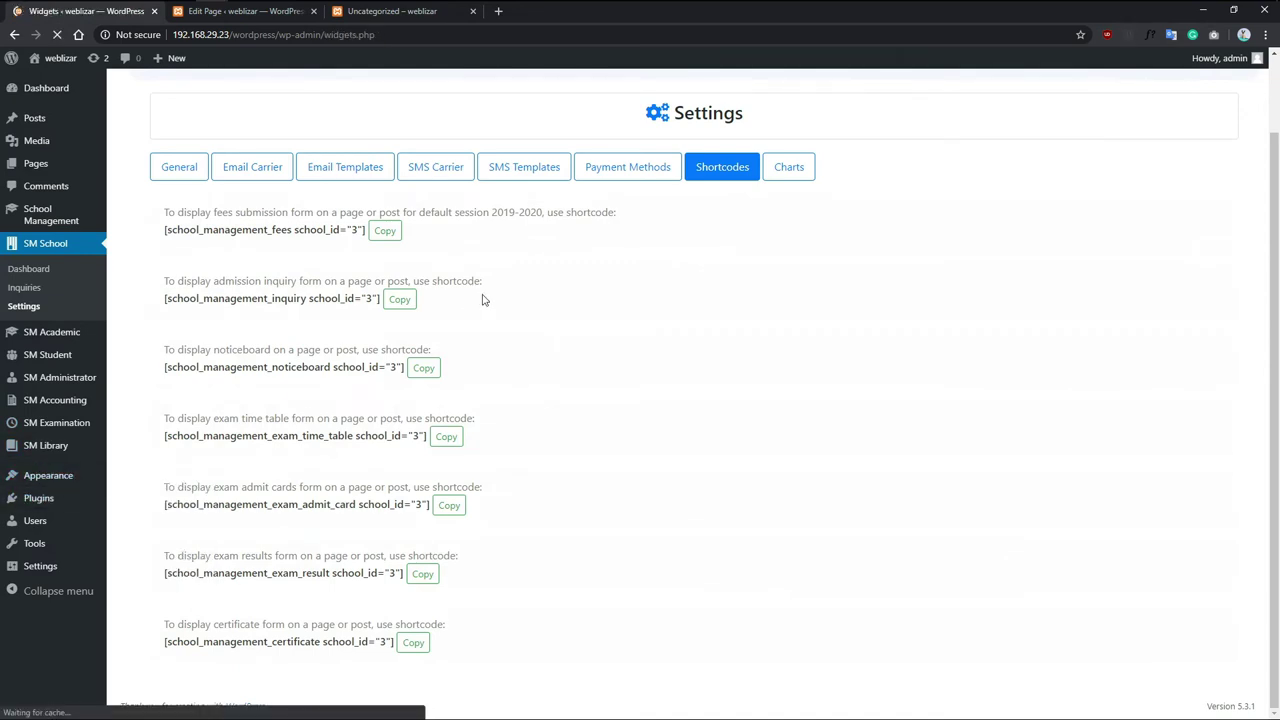
{"action": "scroll", "coordinate": [234, 432], "scroll_direction": "down", "scroll_amount": 2}
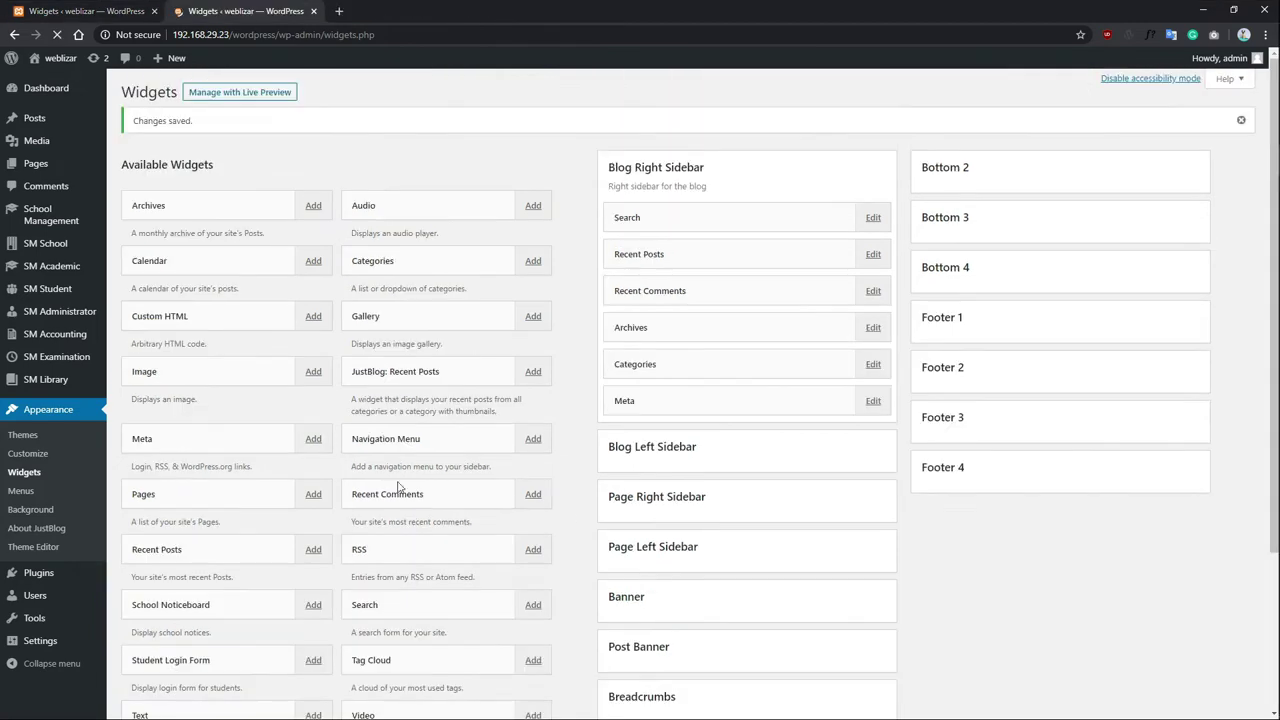
{"action": "scroll", "coordinate": [398, 487], "scroll_direction": "down", "scroll_amount": 2}
{"action": "scroll", "coordinate": [406, 480], "scroll_direction": "up", "scroll_amount": 2}
Step: Save Student Login Form at Blog Right Sidebar position 1, redirecting to student-login, then refresh the site
{"action": "left_click", "coordinate": [313, 660]}
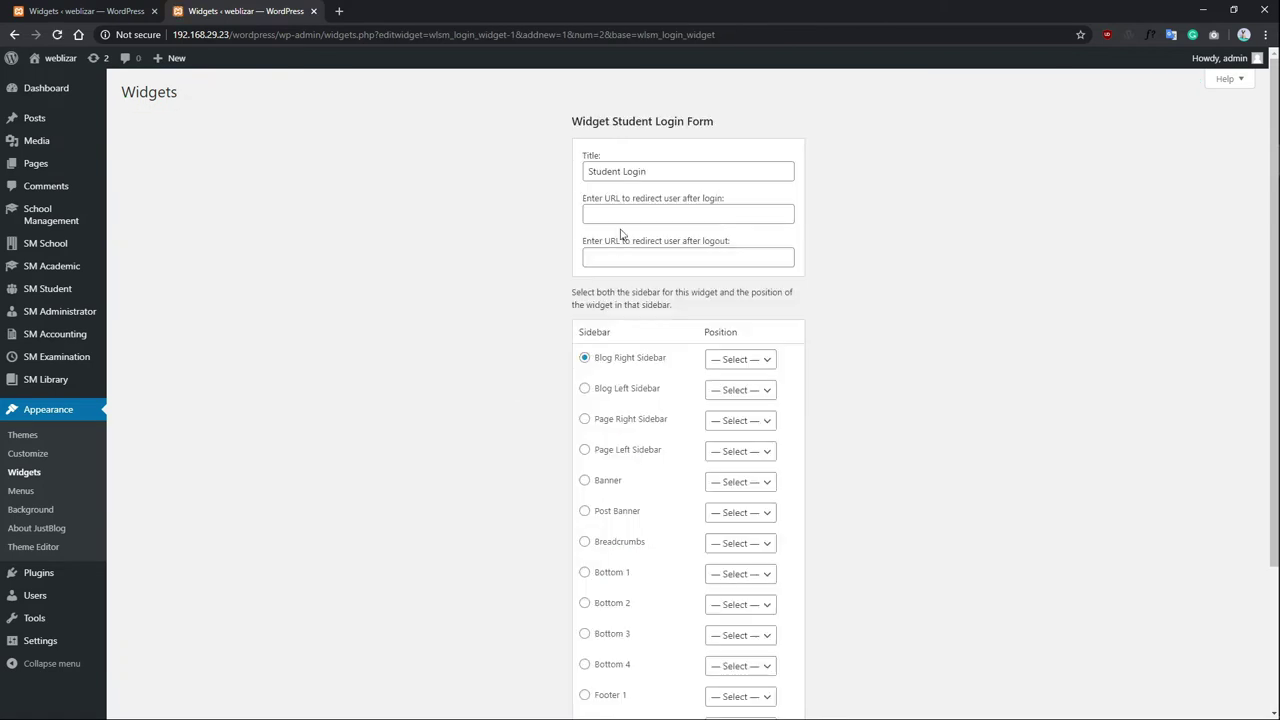
{"action": "left_click", "coordinate": [601, 217]}
{"action": "key", "text": "Down"}
{"action": "key", "text": "Return"}
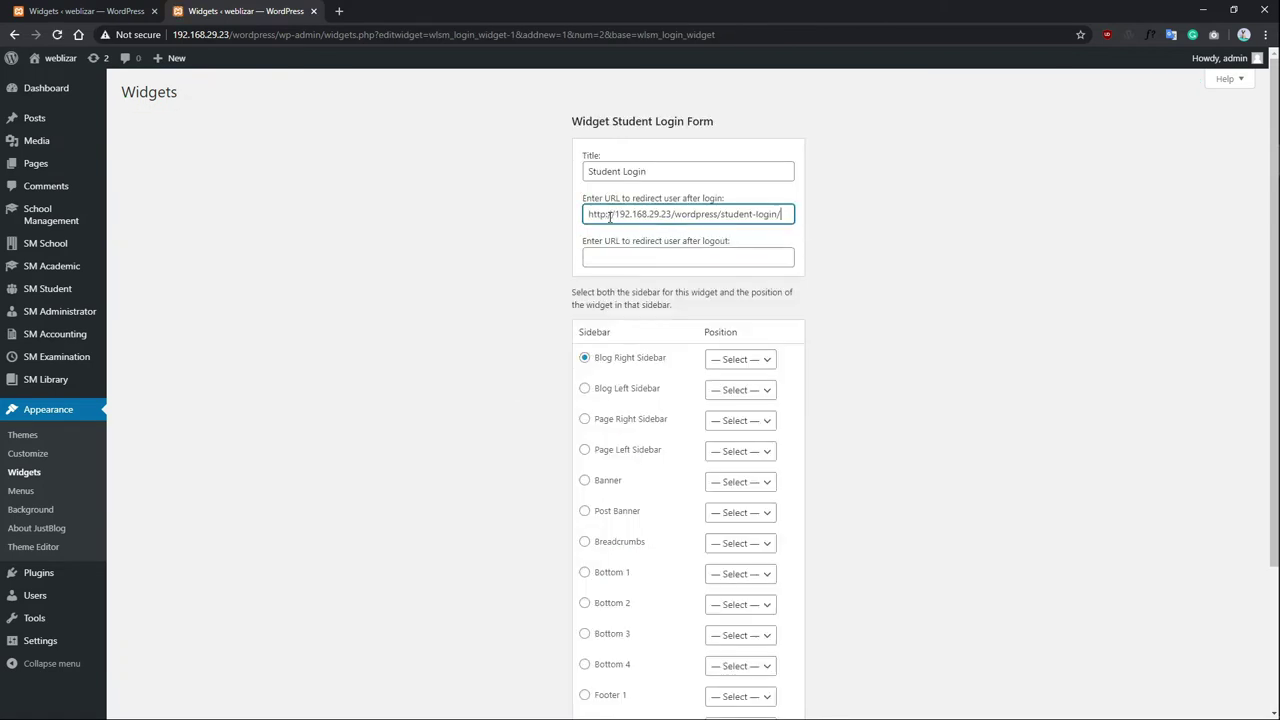
{"action": "left_click", "coordinate": [723, 362]}
{"action": "left_click", "coordinate": [736, 392]}
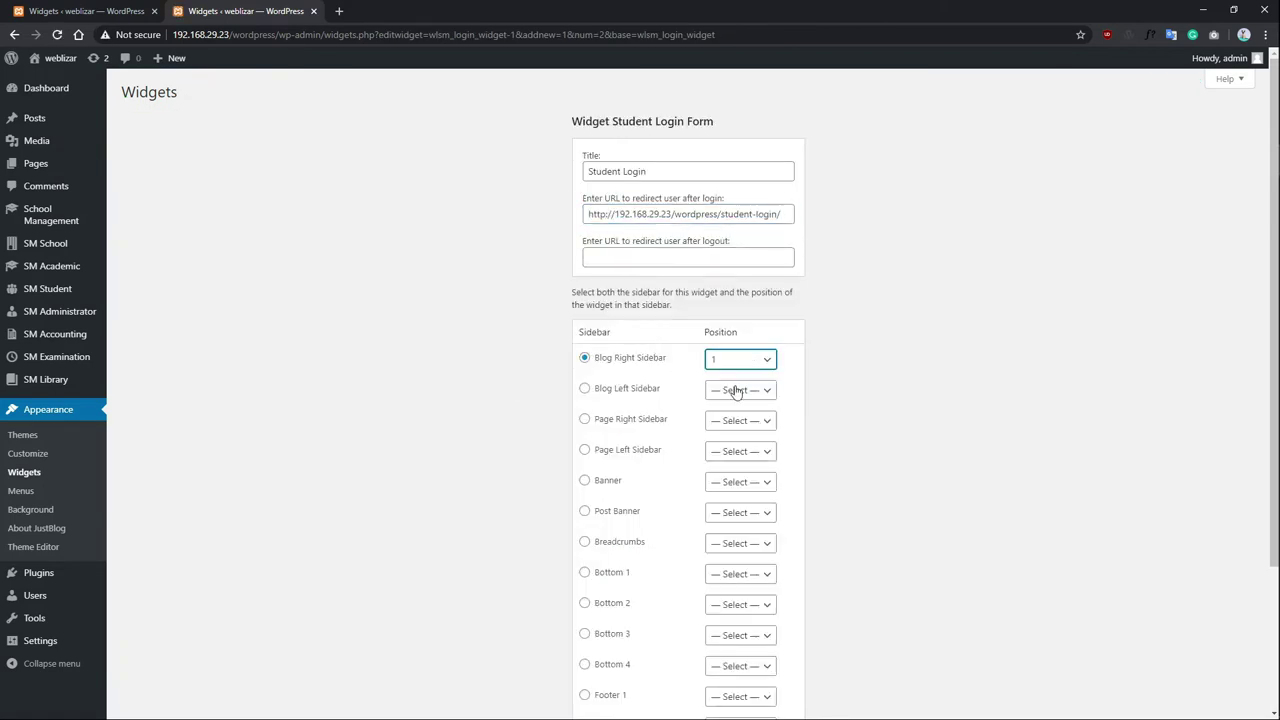
{"action": "scroll", "coordinate": [629, 373], "scroll_direction": "down", "scroll_amount": 3}
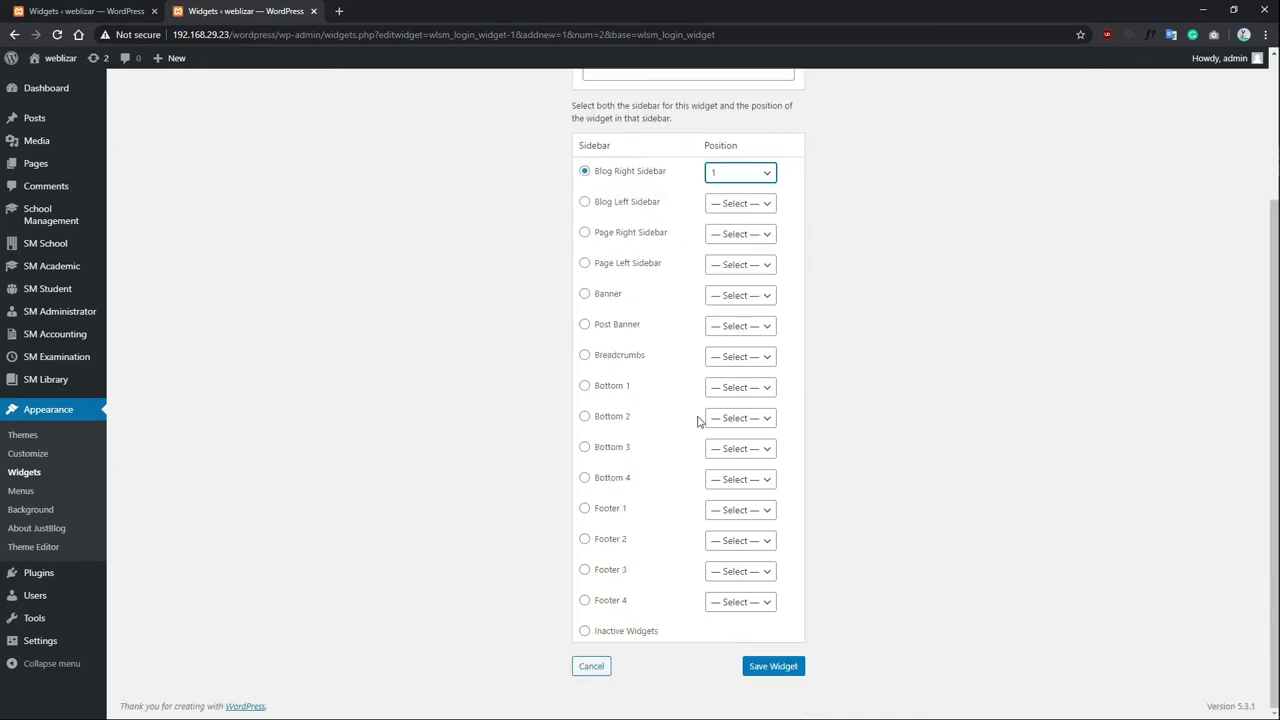
{"action": "left_click", "coordinate": [770, 665]}
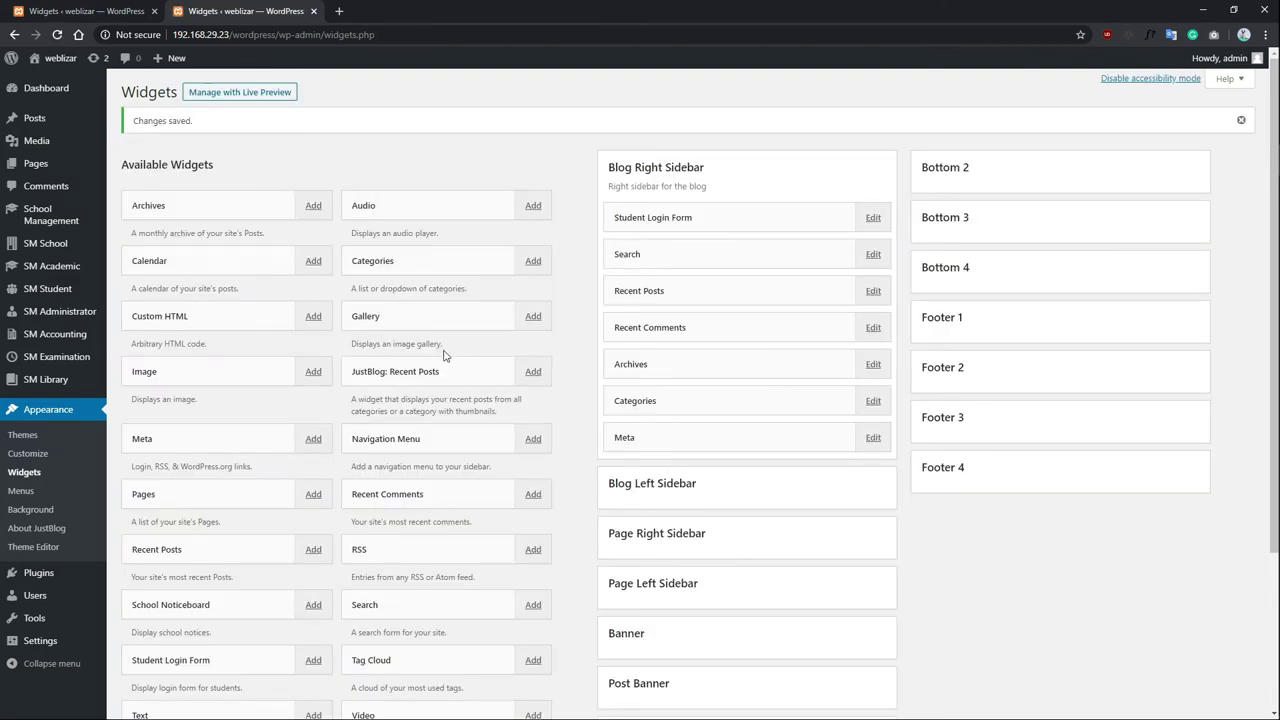
{"action": "key", "text": "alt+Tab"}
{"action": "key", "text": "F5"}
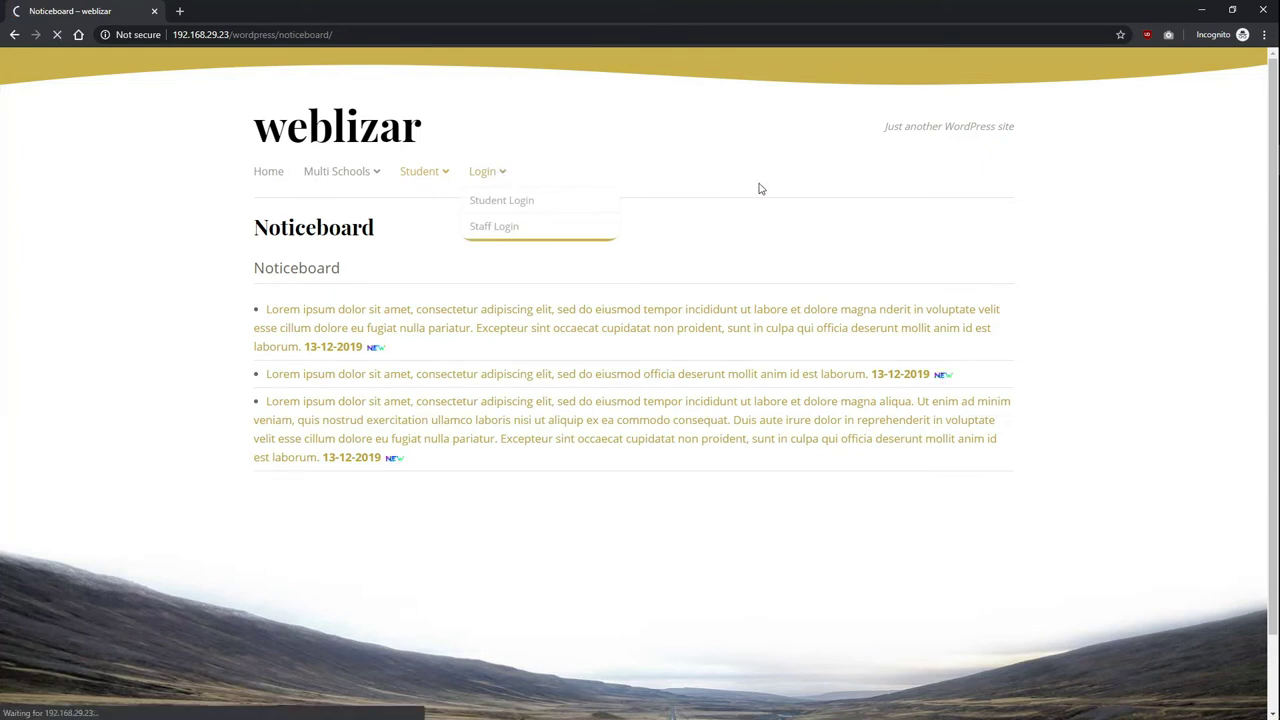
Step: Log in through the Student Login widget with the student's username and password
{"action": "left_click", "coordinate": [850, 281]}
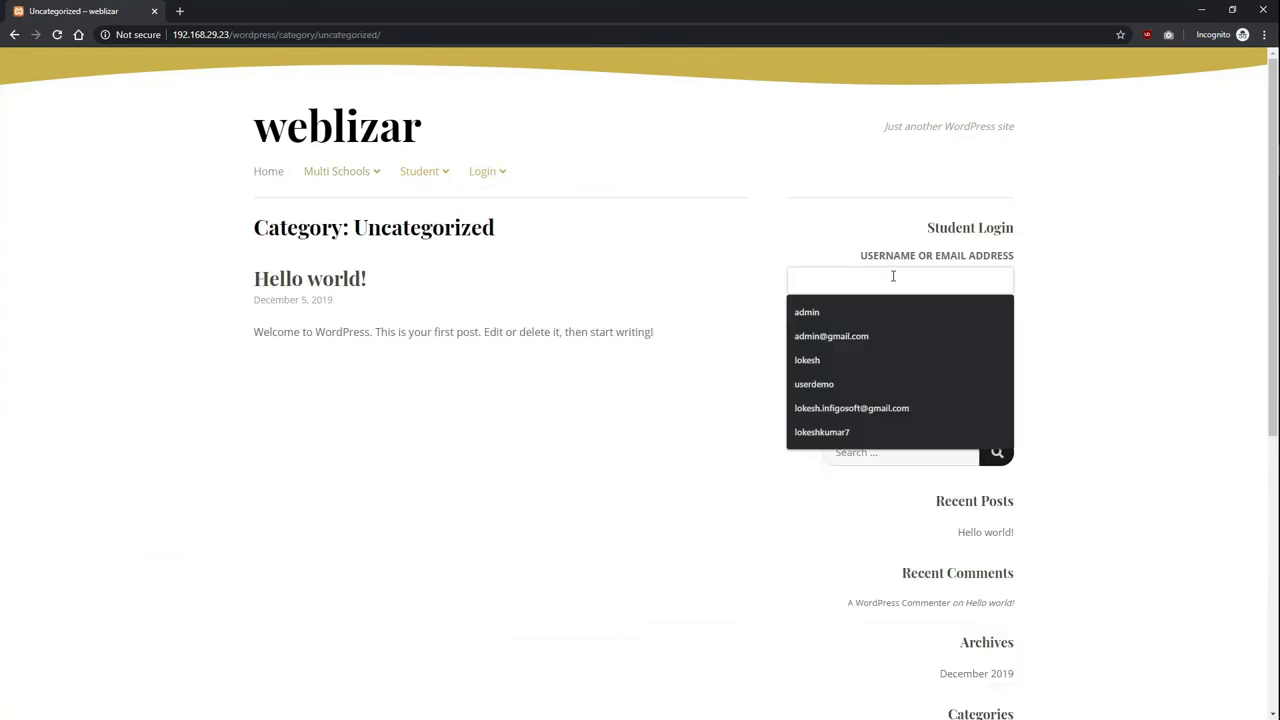
{"action": "left_click", "coordinate": [785, 245]}
{"action": "left_click", "coordinate": [831, 286]}
{"action": "type", "text": "jhon1010"}
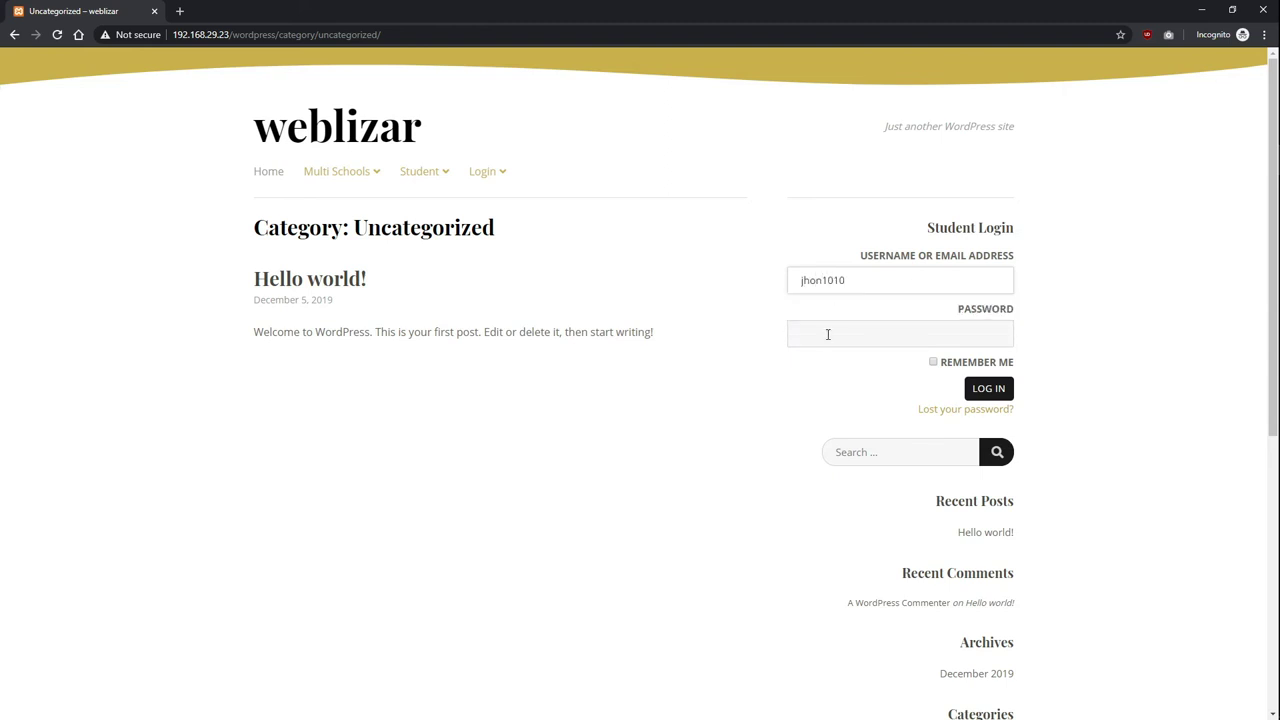
{"action": "left_click", "coordinate": [828, 334]}
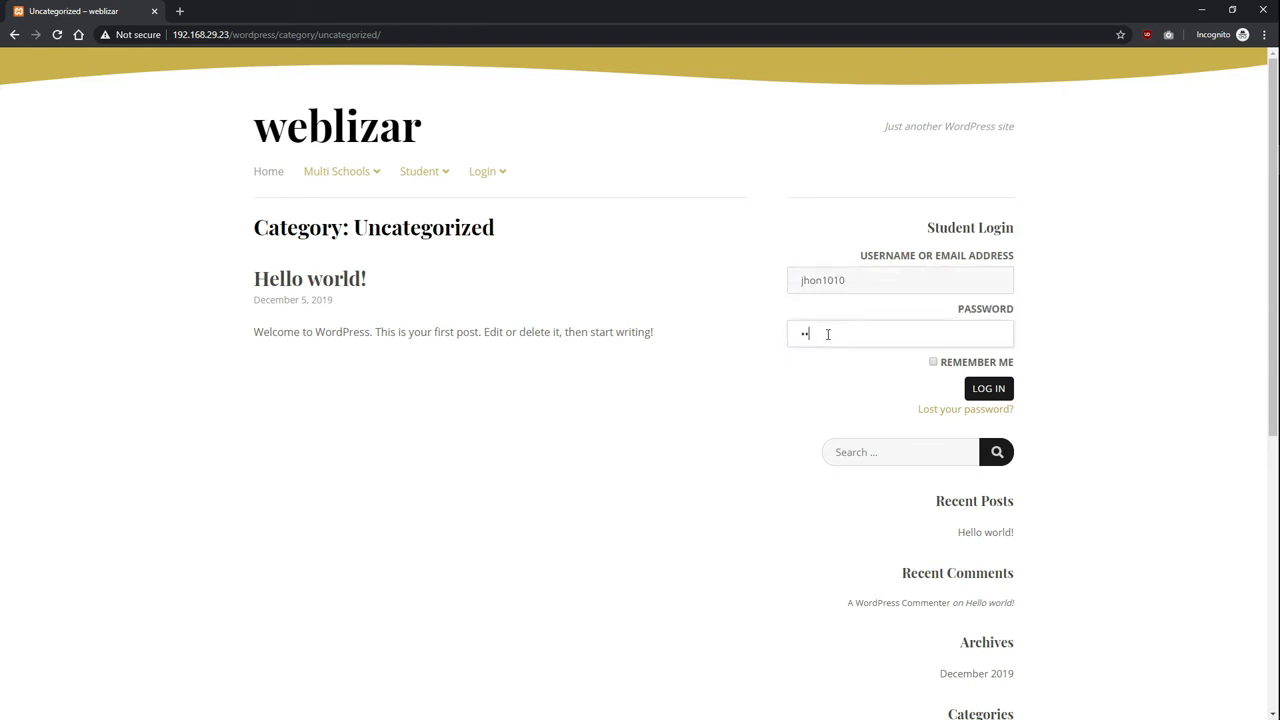
{"action": "left_click", "coordinate": [988, 388]}
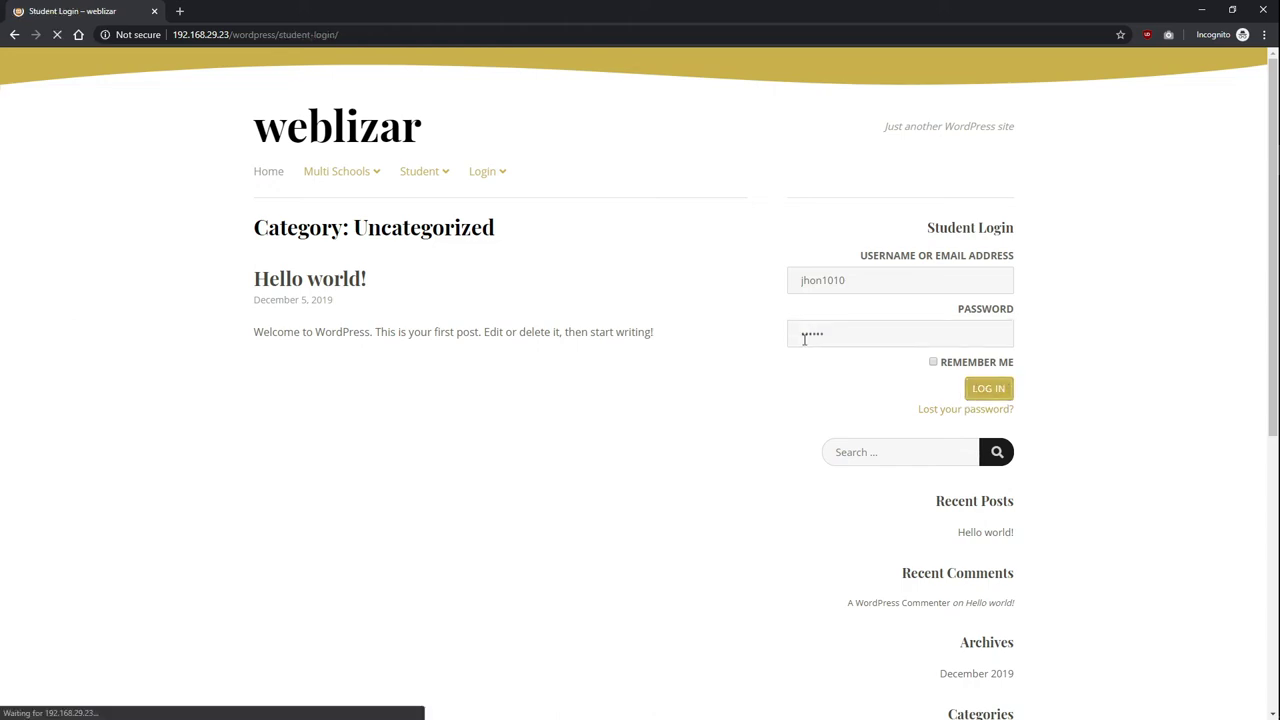
Step: View the student's Payment History and Fee Invoices, then return to the student Dashboard
{"action": "scroll", "coordinate": [580, 306], "scroll_direction": "down", "scroll_amount": 2}
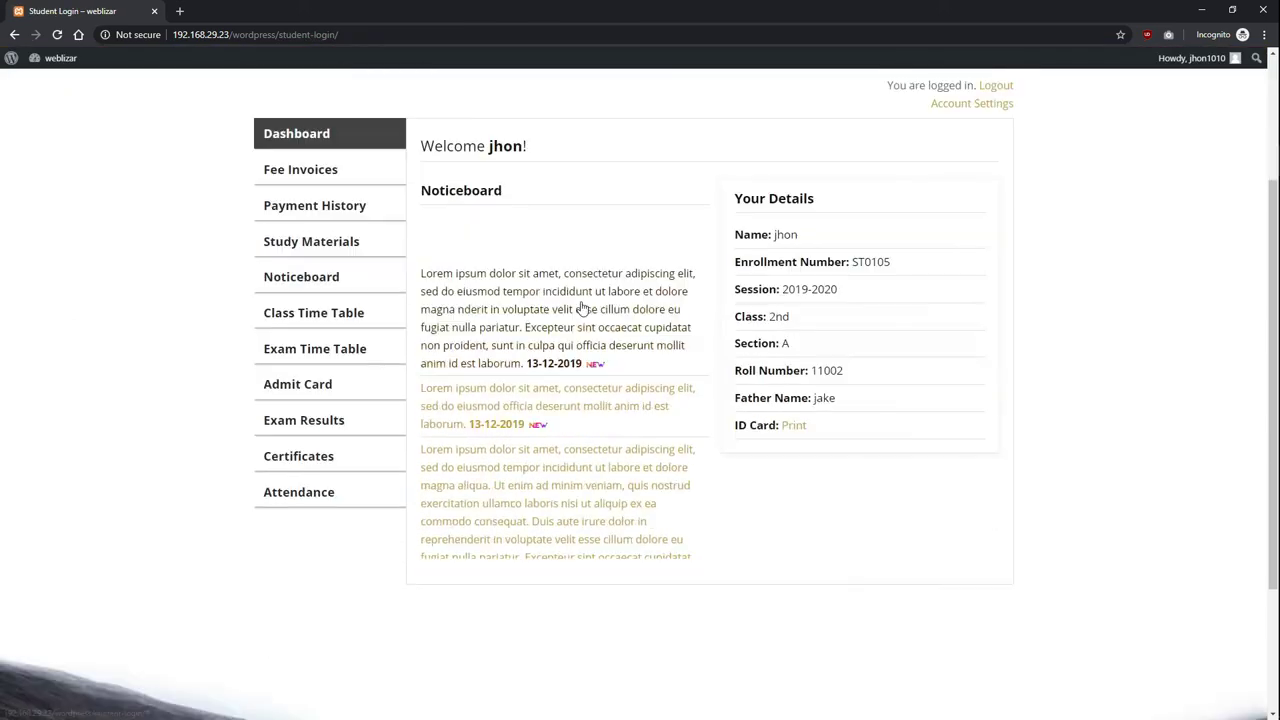
{"action": "left_click", "coordinate": [338, 172]}
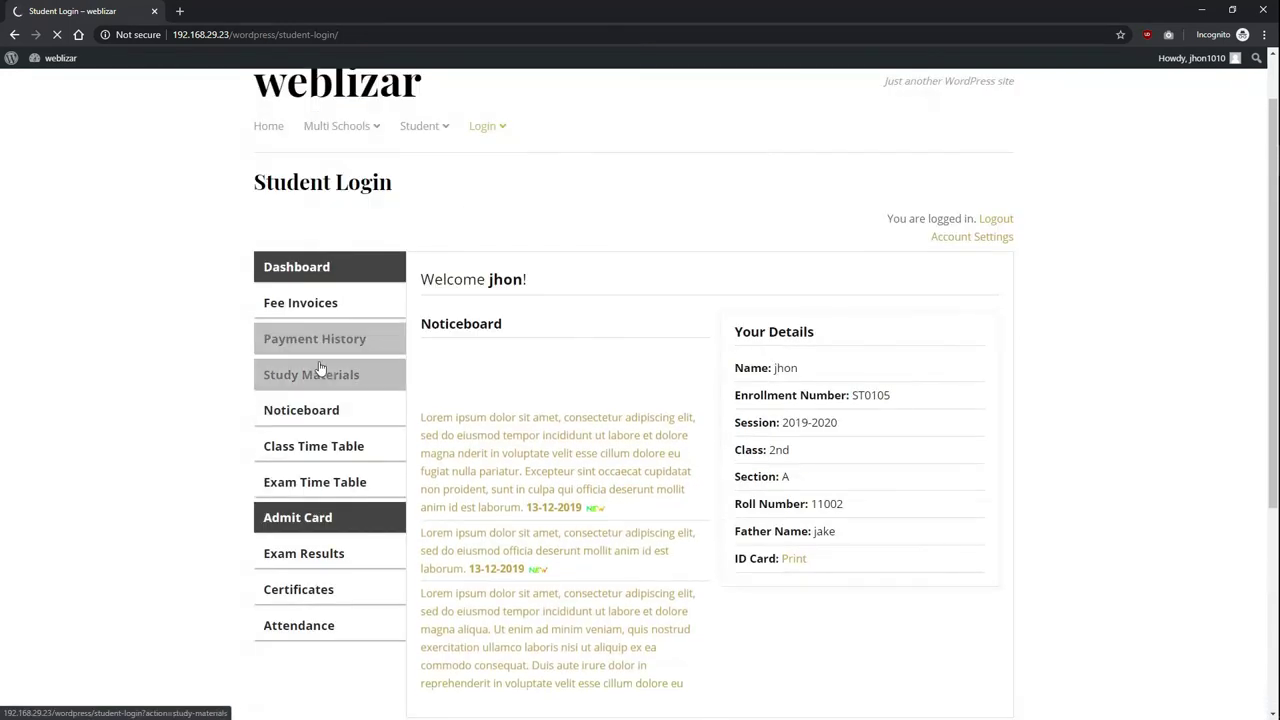
{"action": "left_click", "coordinate": [336, 340]}
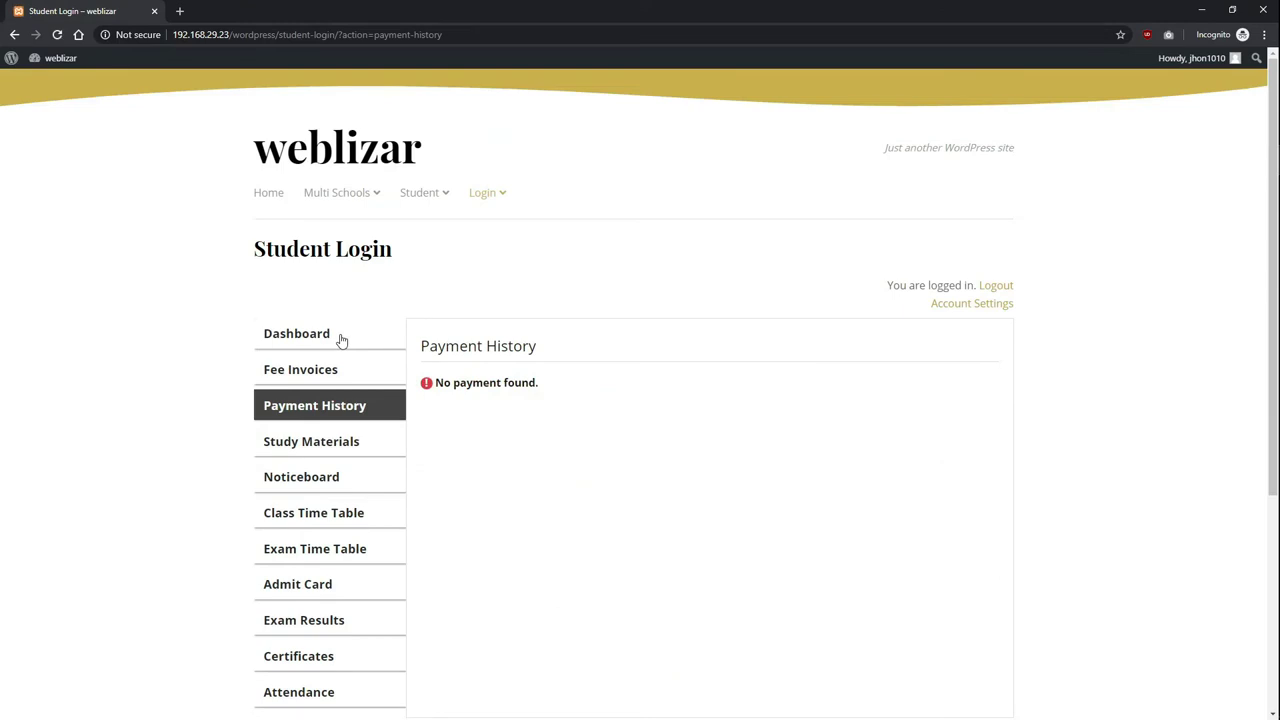
{"action": "left_click", "coordinate": [326, 371]}
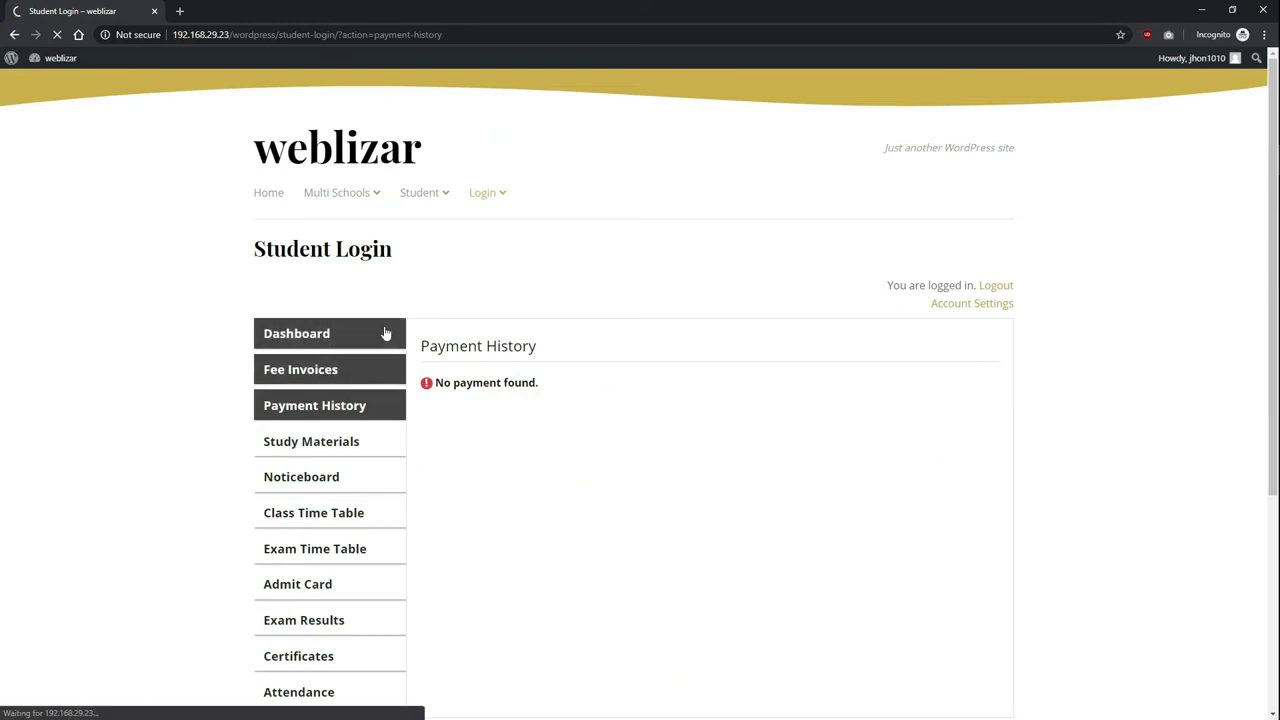
{"action": "left_click", "coordinate": [385, 333]}
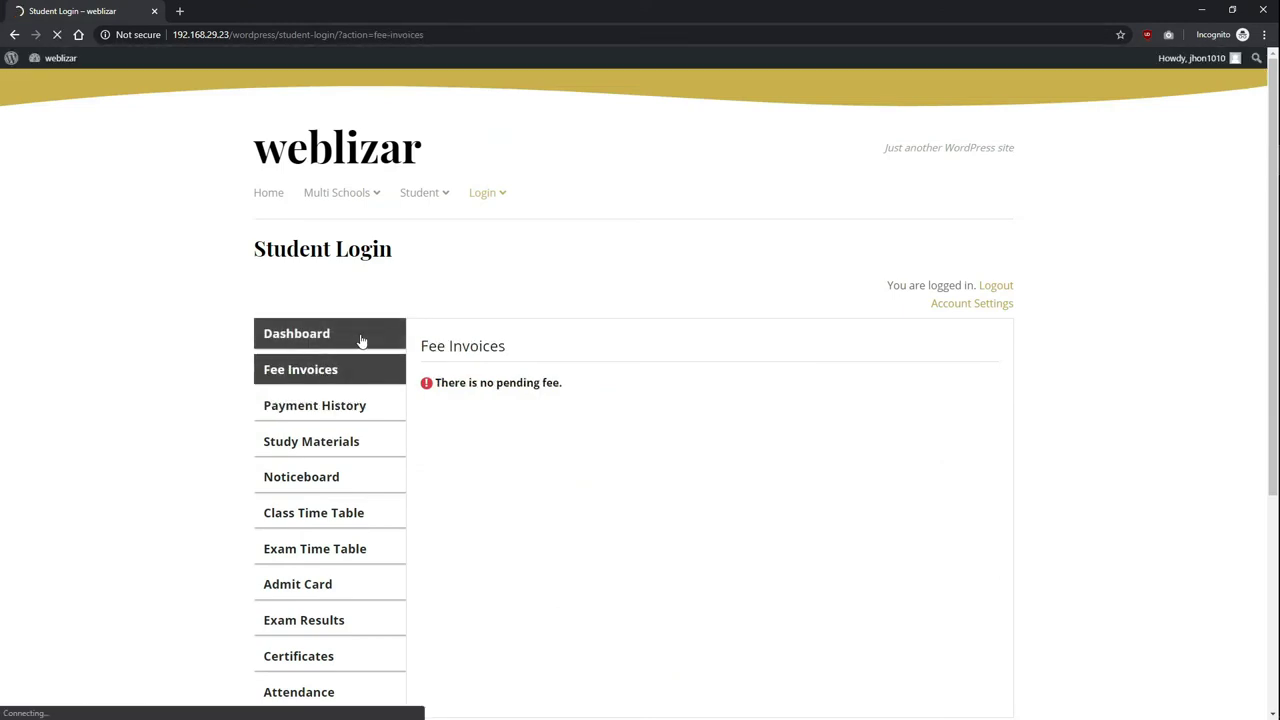
{"action": "scroll", "coordinate": [508, 325], "scroll_direction": "down", "scroll_amount": 2}
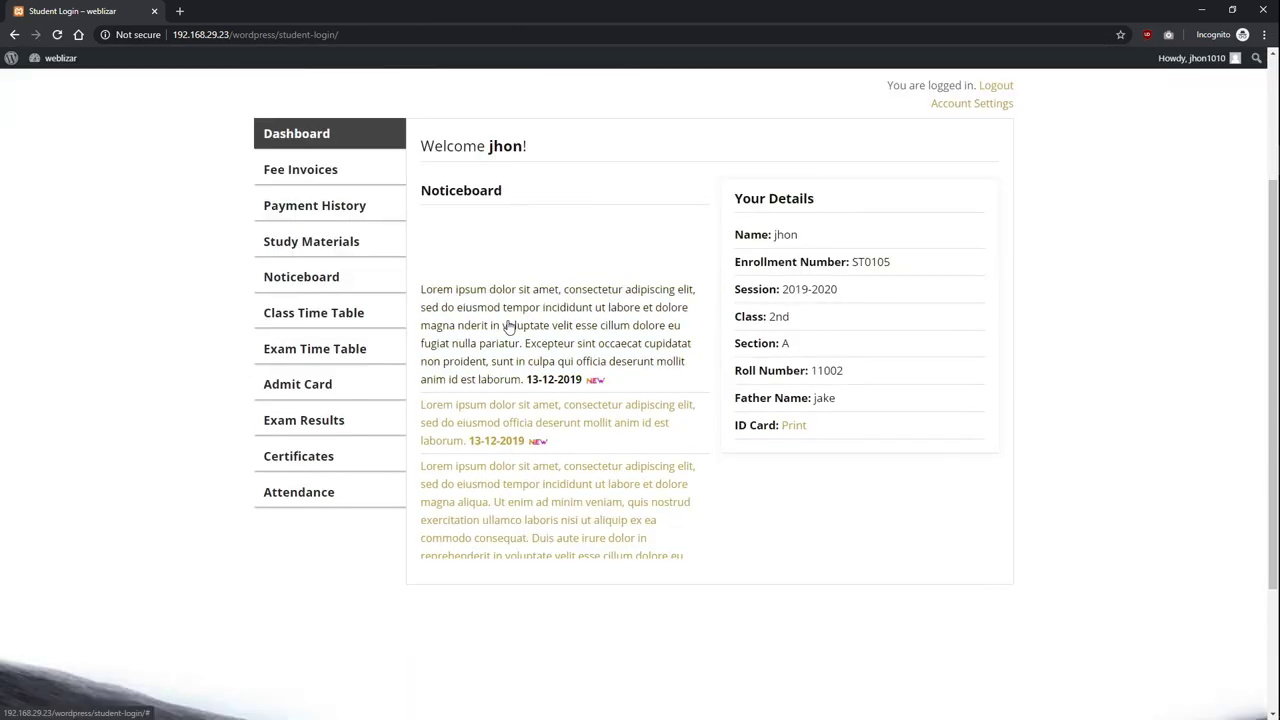
{"action": "scroll", "coordinate": [508, 325], "scroll_direction": "up", "scroll_amount": 2}
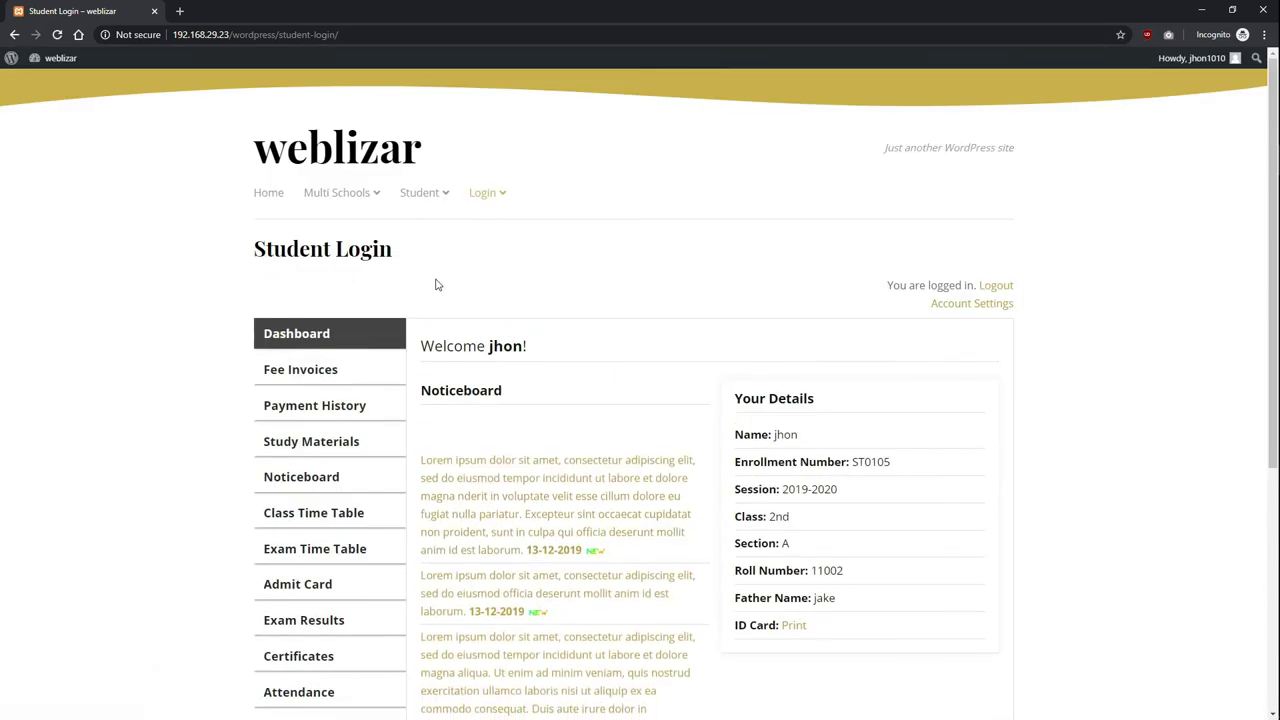
Step: Switch back to the admin Widgets page and add the School Noticeboard widget
{"action": "key", "text": "alt+Tab"}
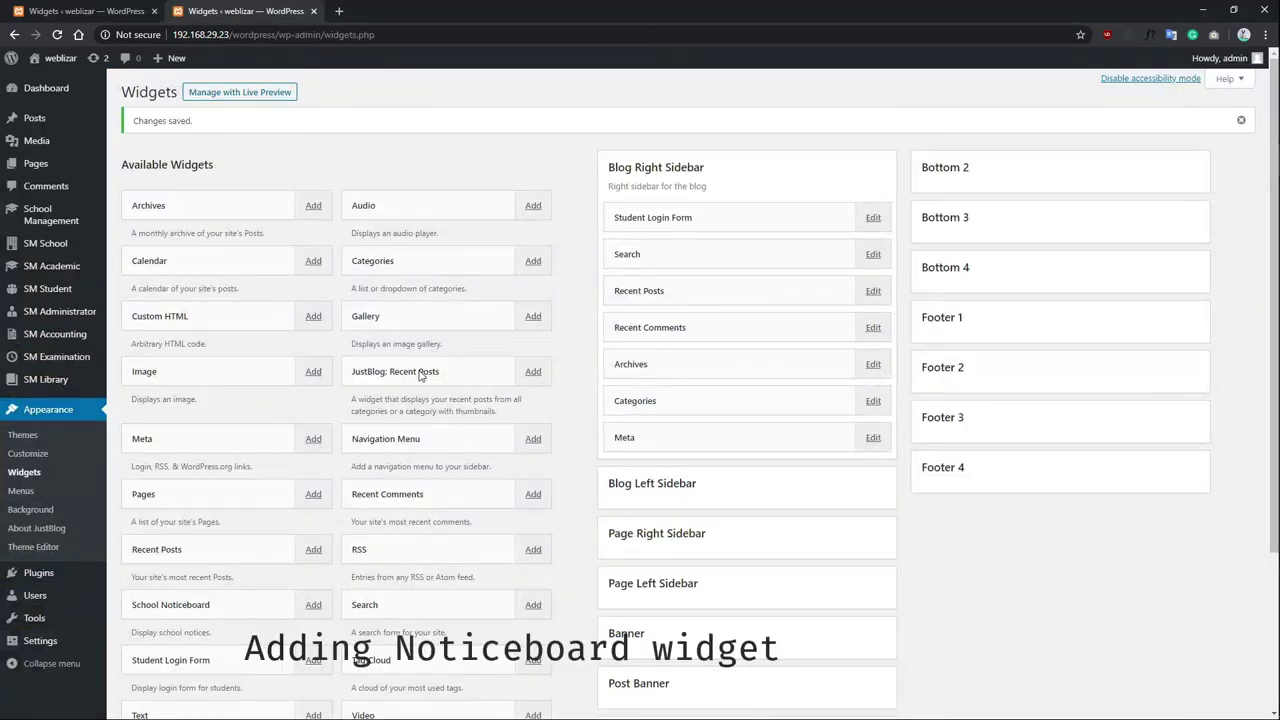
{"action": "scroll", "coordinate": [420, 375], "scroll_direction": "down", "scroll_amount": 2}
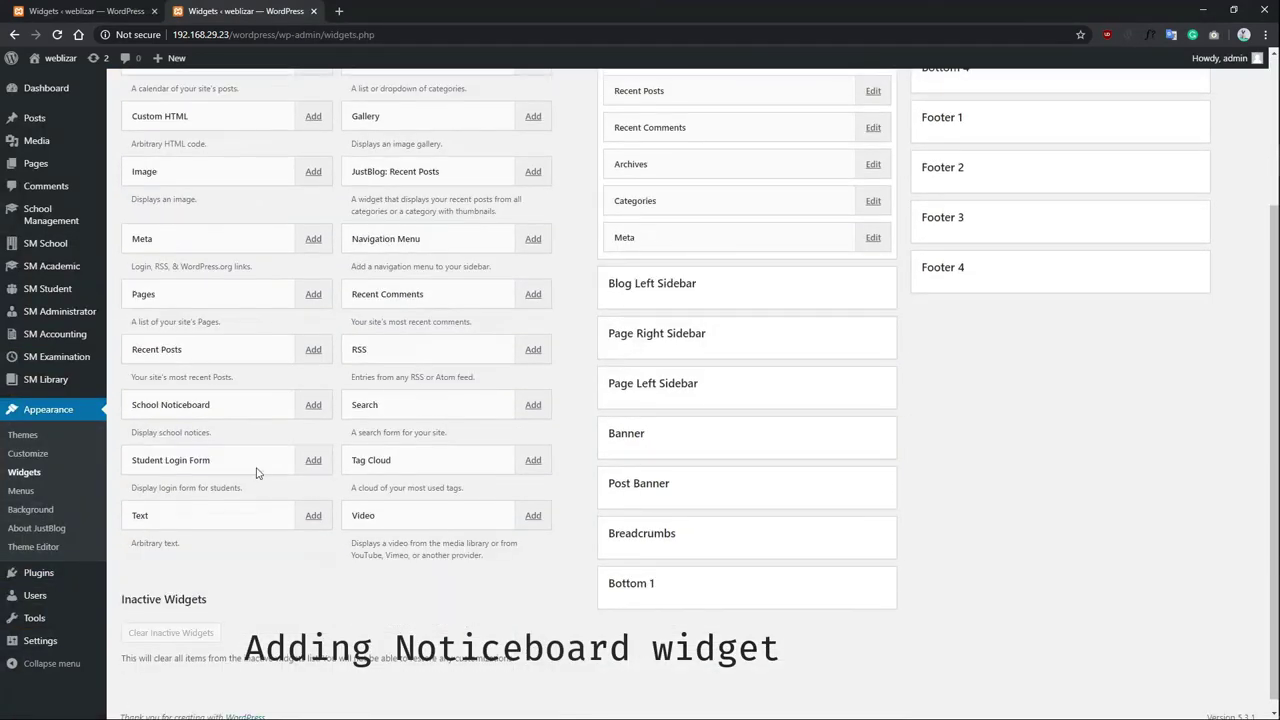
{"action": "left_click", "coordinate": [313, 406]}
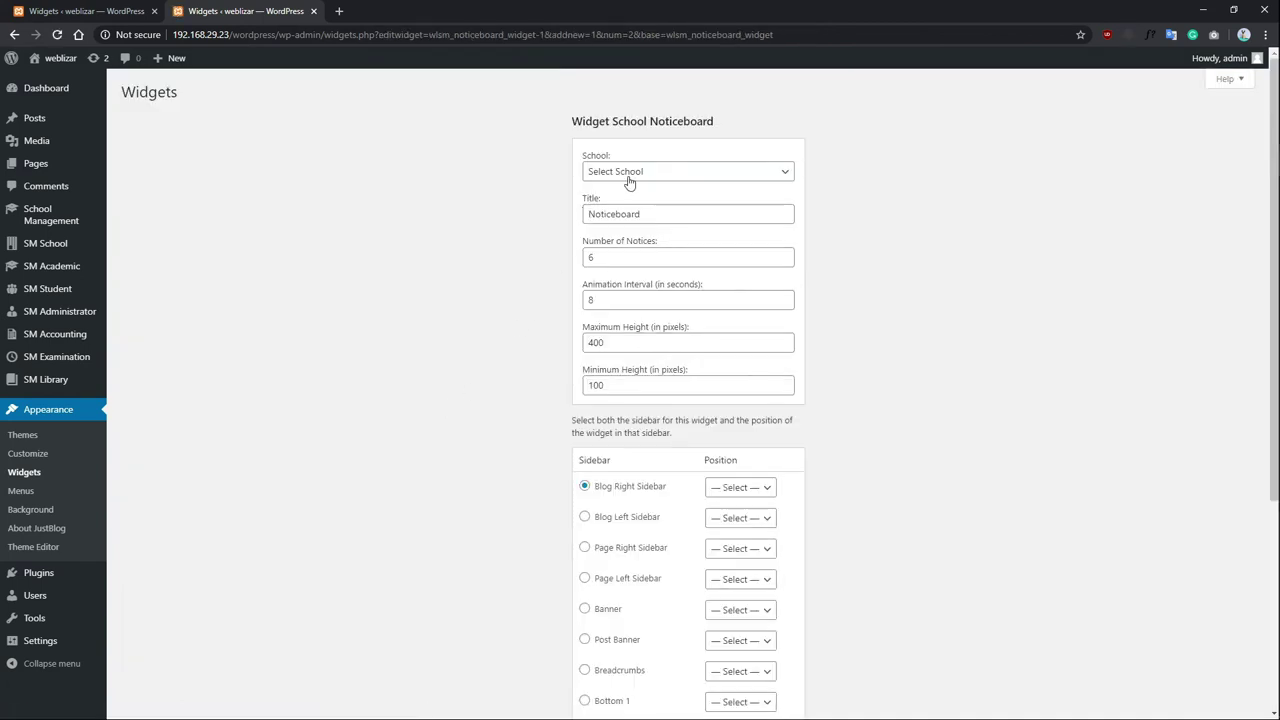
Step: Set the noticeboard to St. John's Primary School, 4 notices, Blog Right Sidebar position 2, and save
{"action": "left_click", "coordinate": [662, 174]}
{"action": "left_click", "coordinate": [625, 214]}
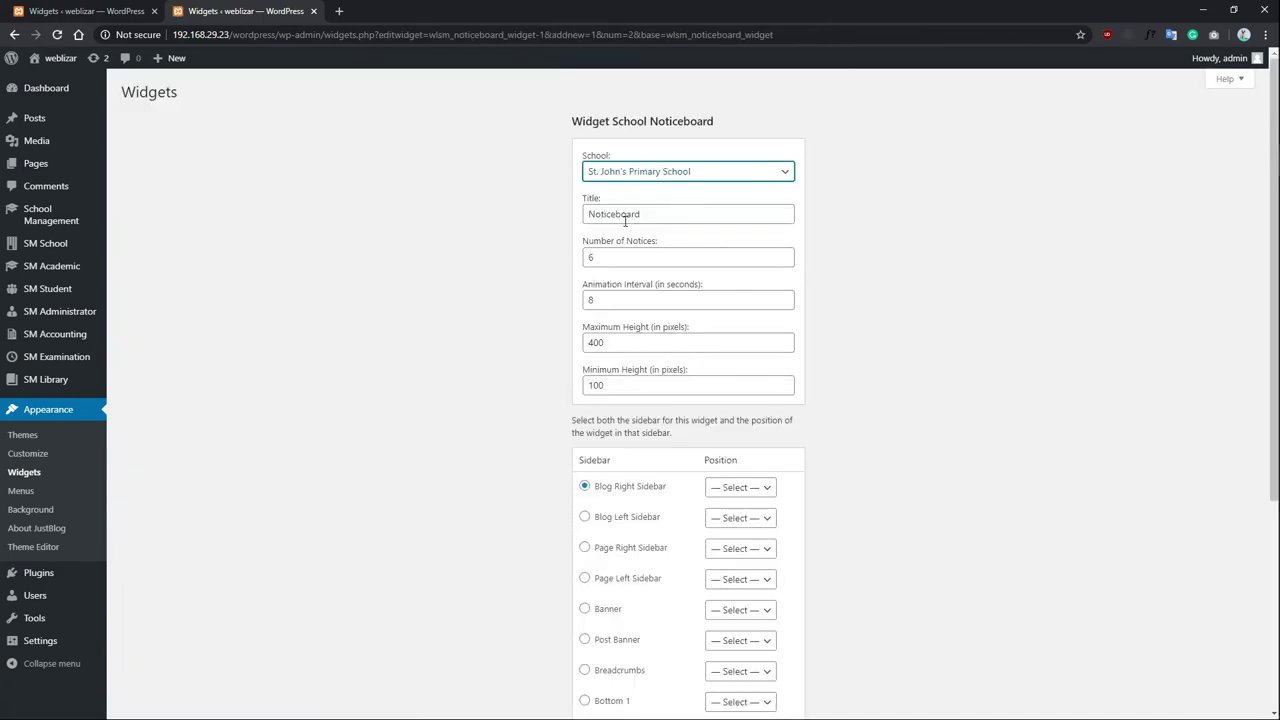
{"action": "left_click", "coordinate": [660, 215]}
{"action": "left_click", "coordinate": [616, 258]}
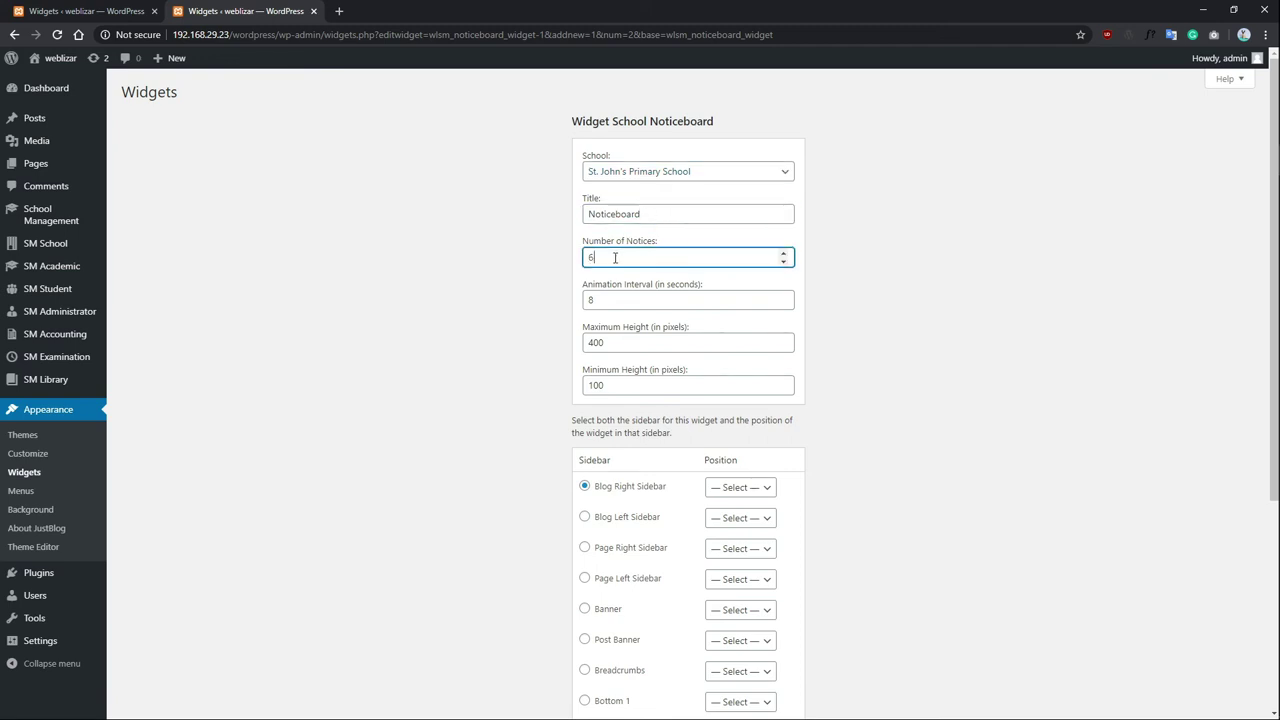
{"action": "scroll", "coordinate": [568, 260], "scroll_direction": "down", "scroll_amount": 2}
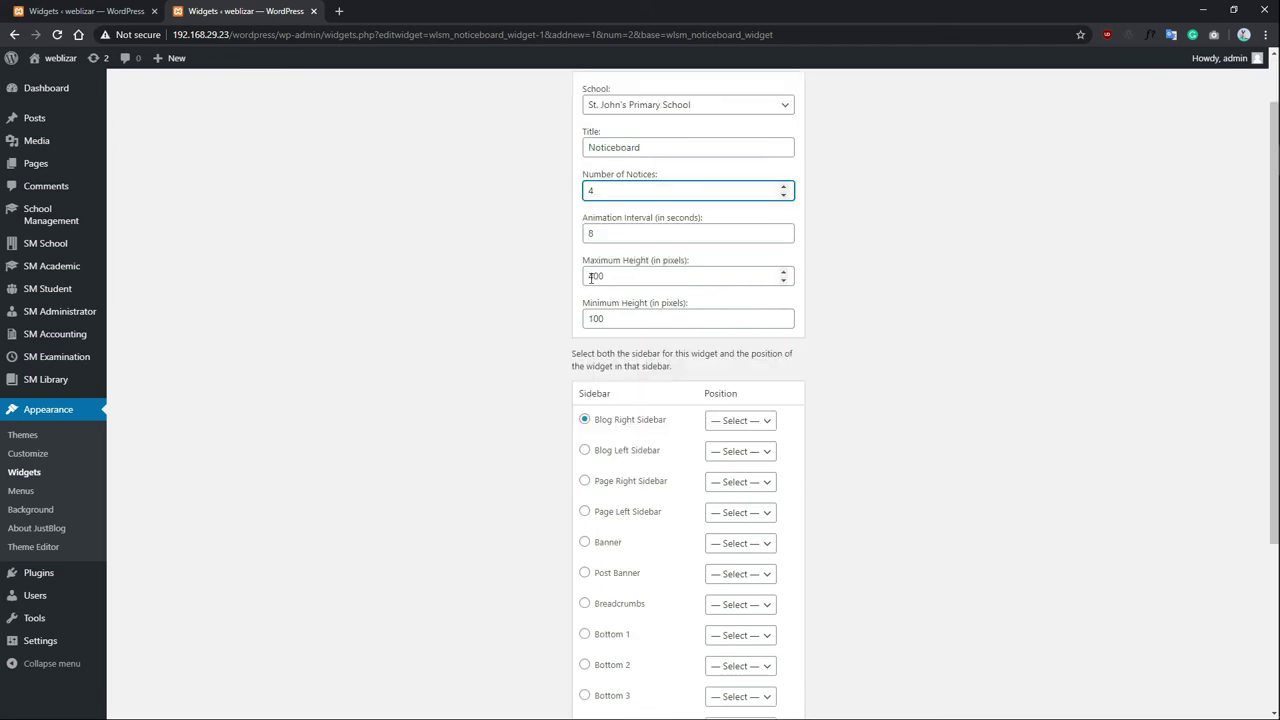
{"action": "left_click", "coordinate": [736, 288]}
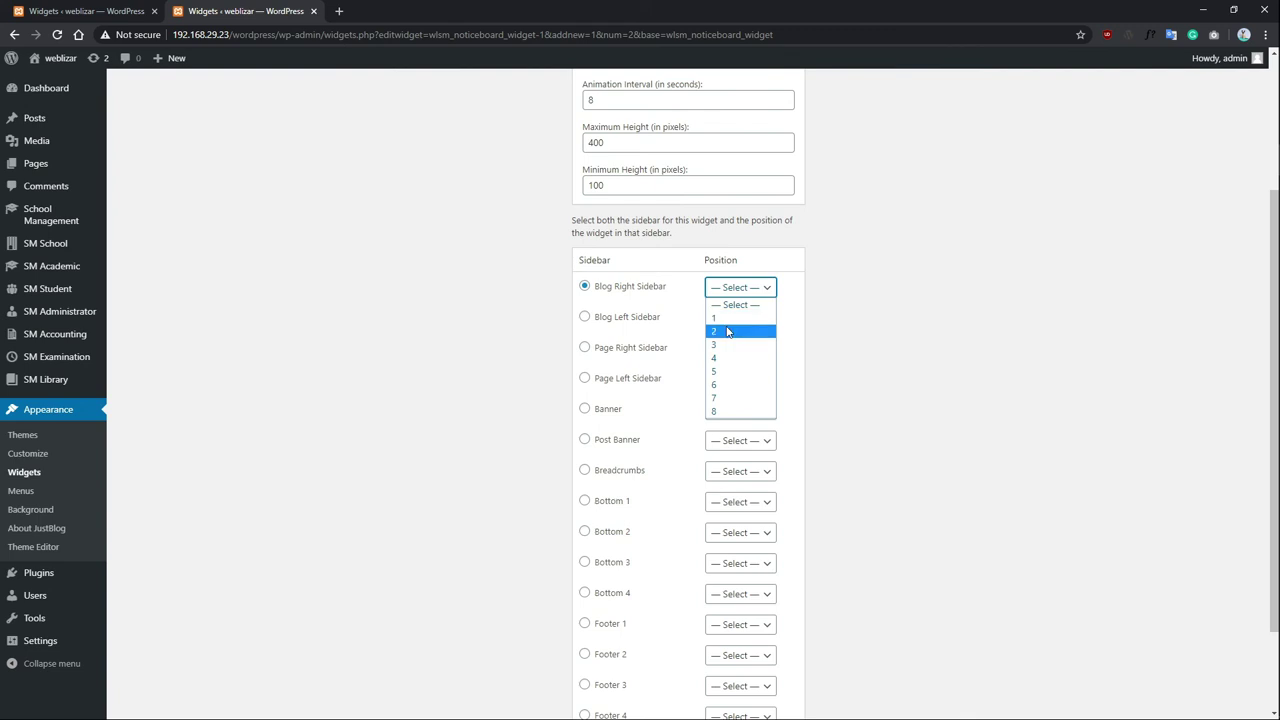
{"action": "left_click", "coordinate": [733, 332]}
{"action": "scroll", "coordinate": [583, 307], "scroll_direction": "down", "scroll_amount": 2}
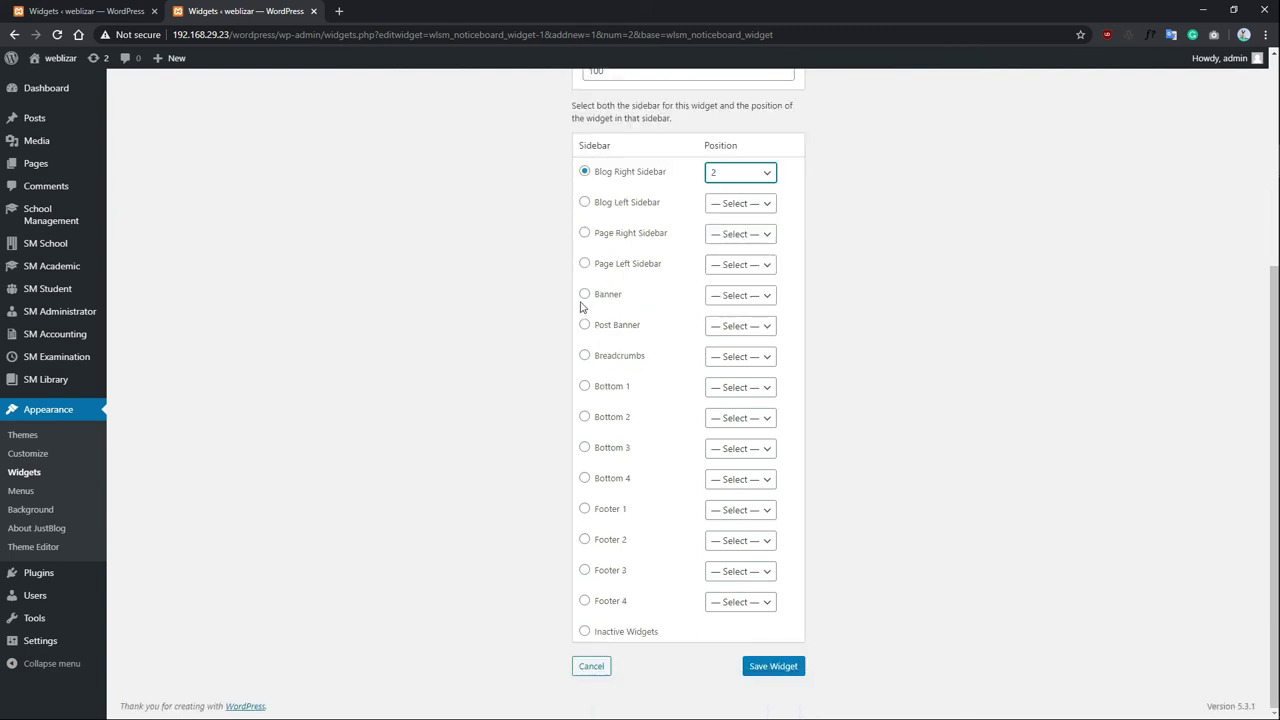
{"action": "left_click", "coordinate": [776, 667]}
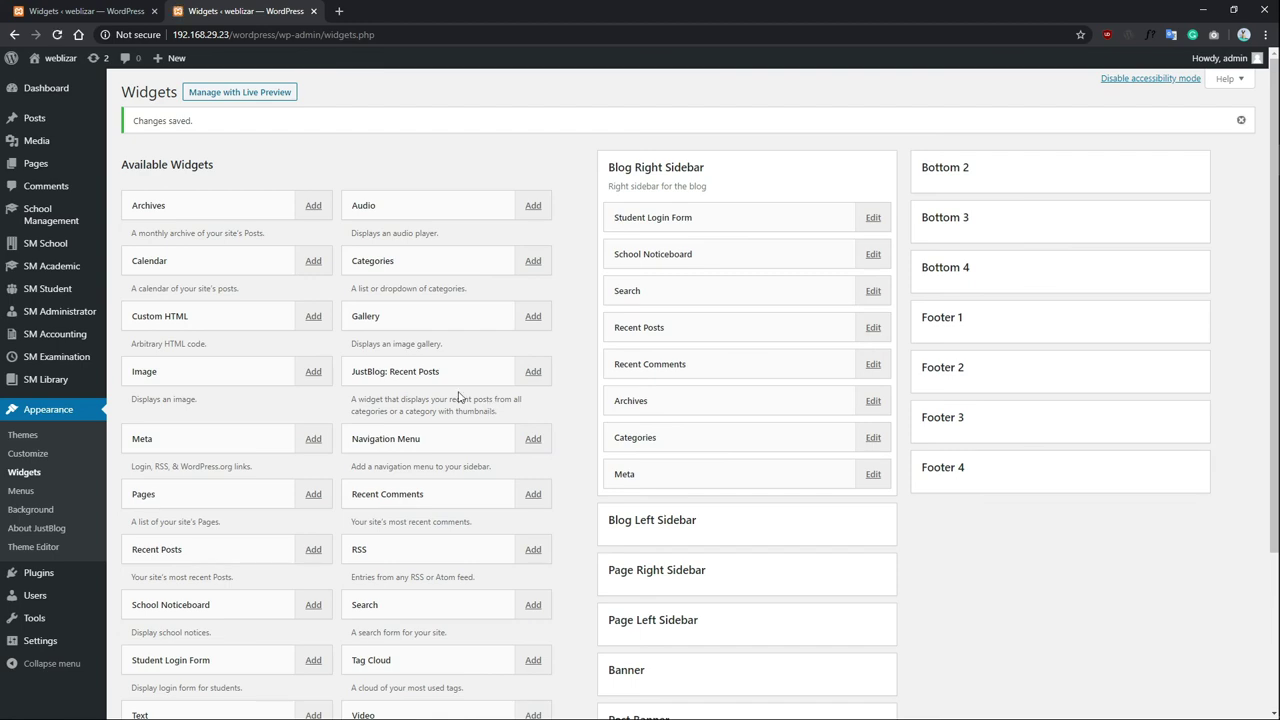
Step: In the student's window, open the blog page and find the Noticeboard below Student Login
{"action": "key", "text": "alt+Tab"}
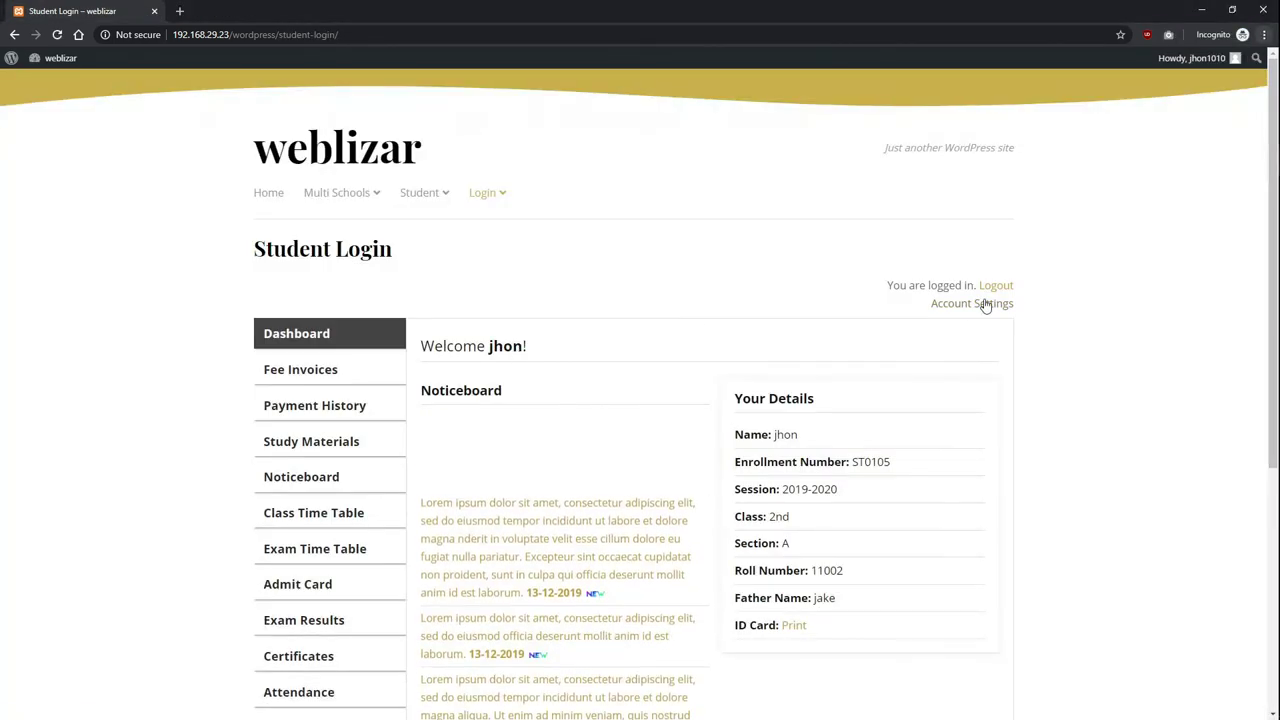
{"action": "left_click", "coordinate": [487, 195]}
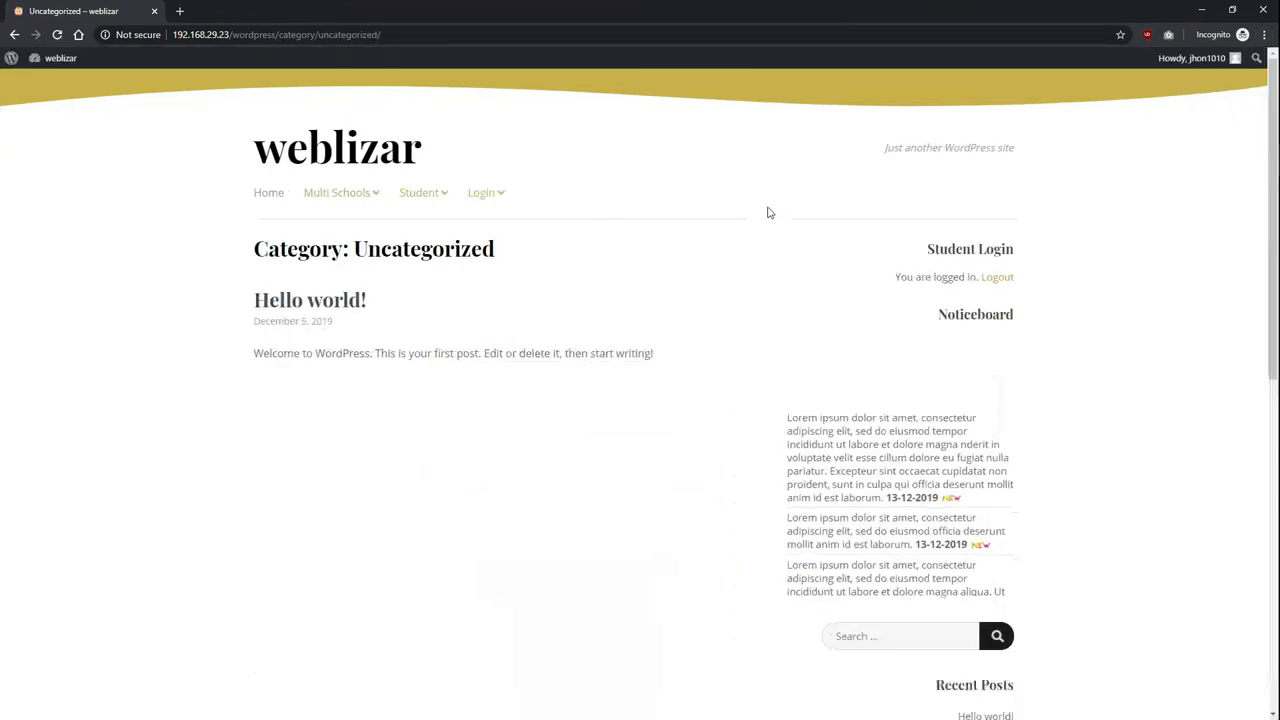
{"action": "scroll", "coordinate": [777, 214], "scroll_direction": "down", "scroll_amount": 2}
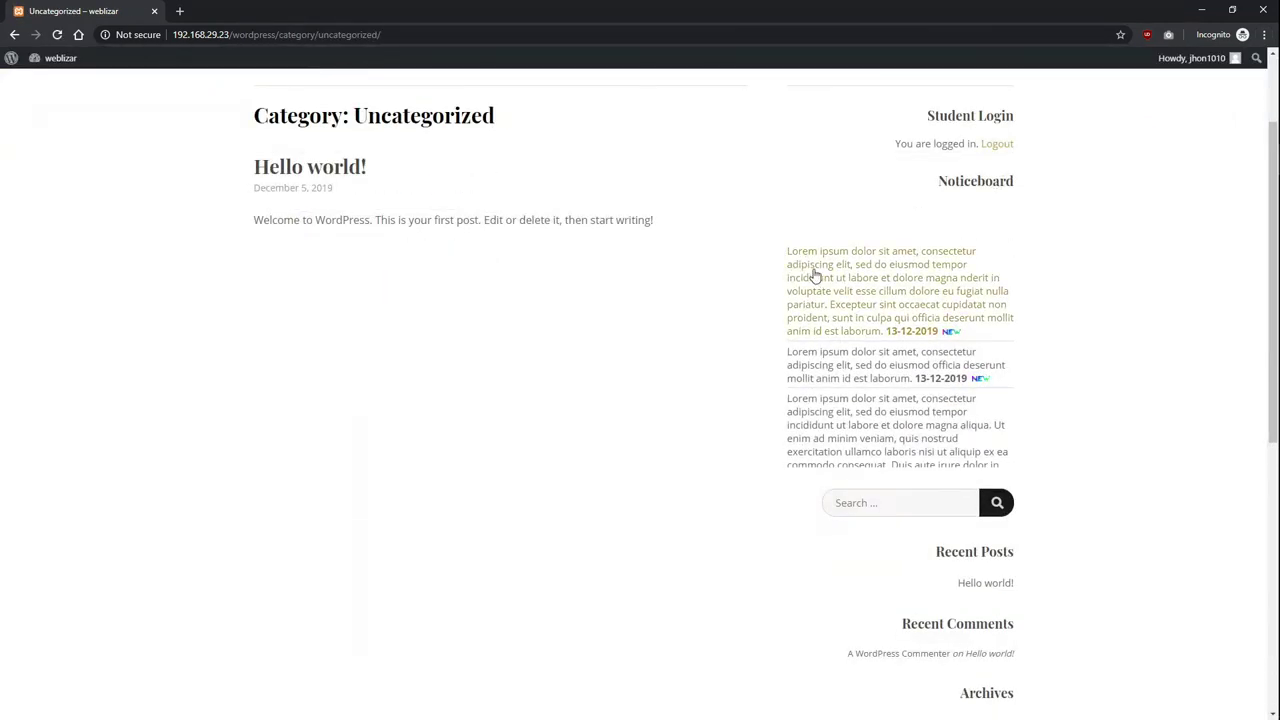
{"action": "scroll", "coordinate": [830, 300], "scroll_direction": "down", "scroll_amount": 3}
{"action": "scroll", "coordinate": [817, 305], "scroll_direction": "up", "scroll_amount": 2}
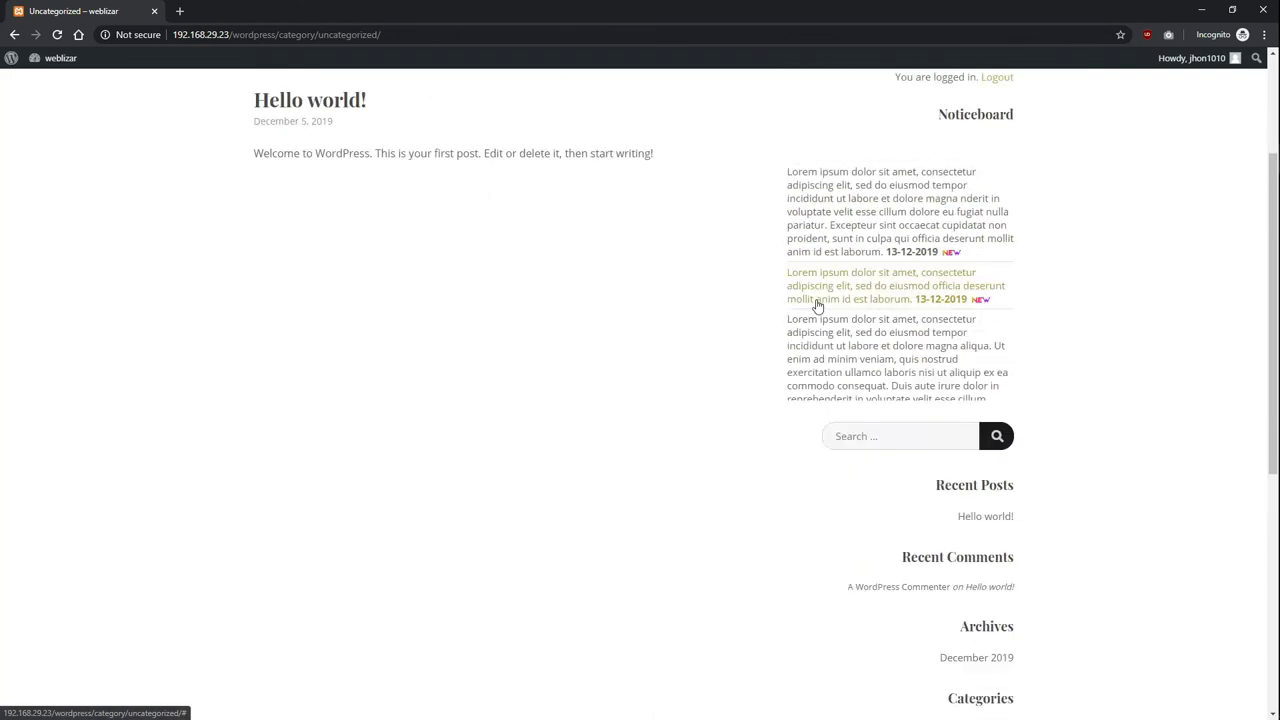